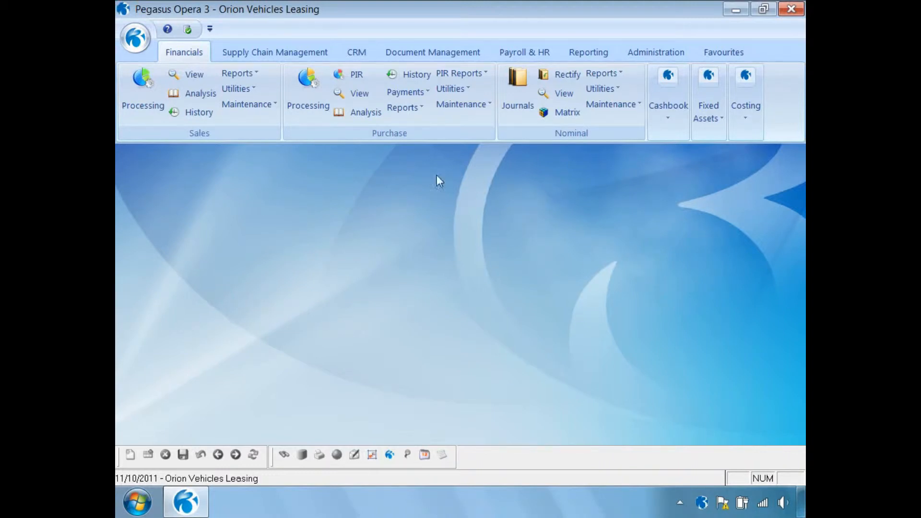
Open the stock landed cost groups and start a new group with code F100 and description Freight
left_click(286, 54)
left_click(703, 90)
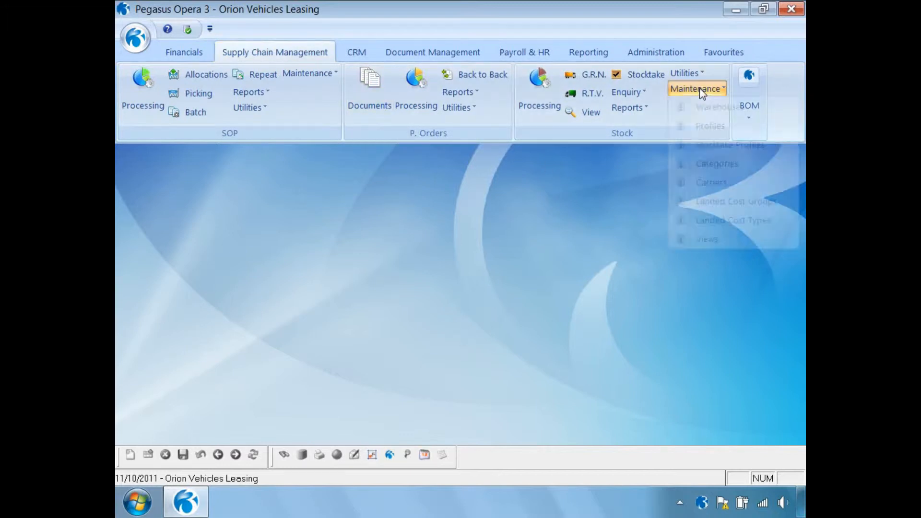
left_click(729, 204)
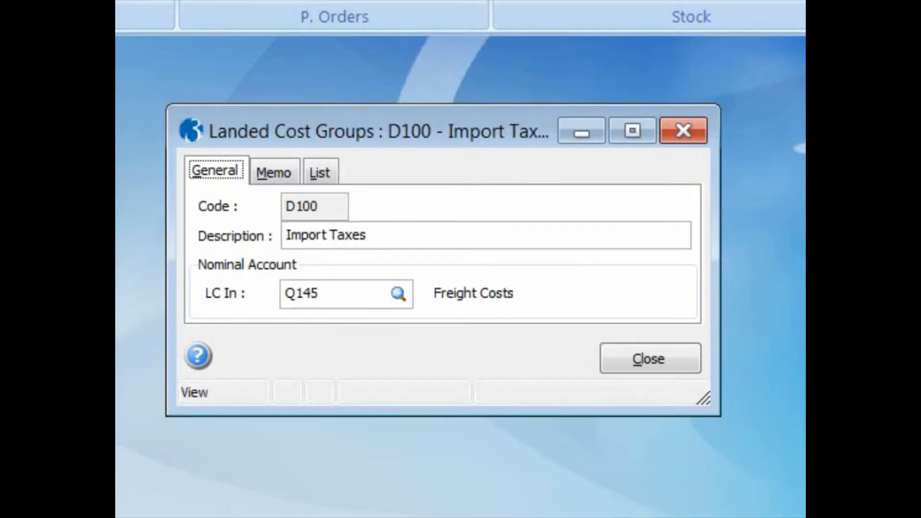
key("ctrl+n")
type("F100")
key("Tab")
type("Freight")
key("Tab")
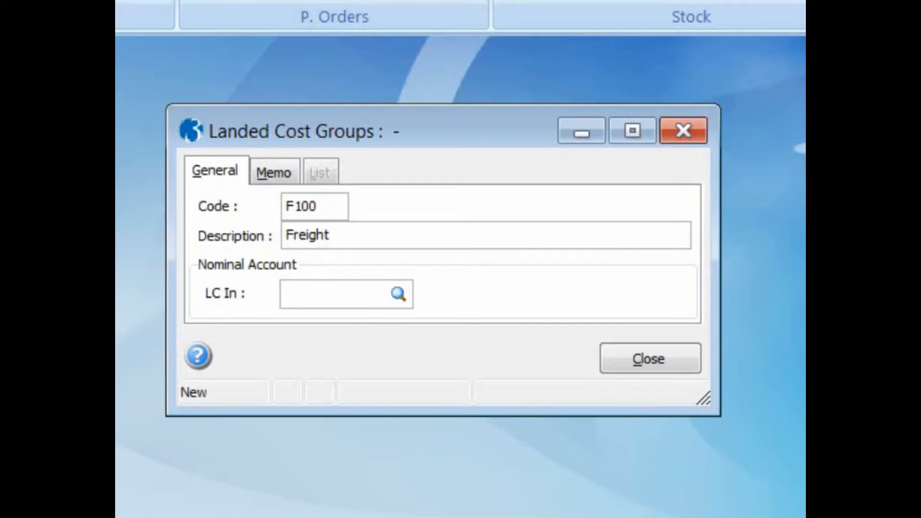
Assign nominal account Q145 (Freight Costs) to the new group, save it, and check the group list before closing
type("Q")
key("Return")
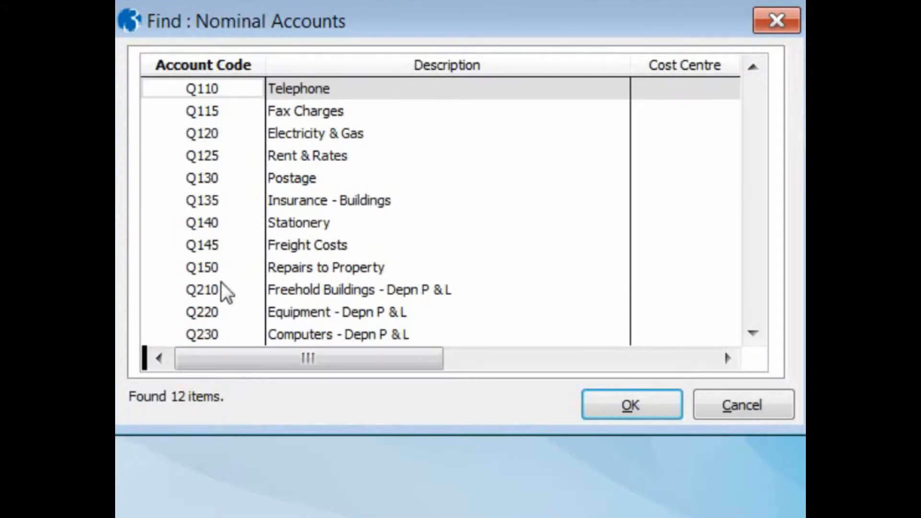
left_click(218, 245)
left_click(605, 407)
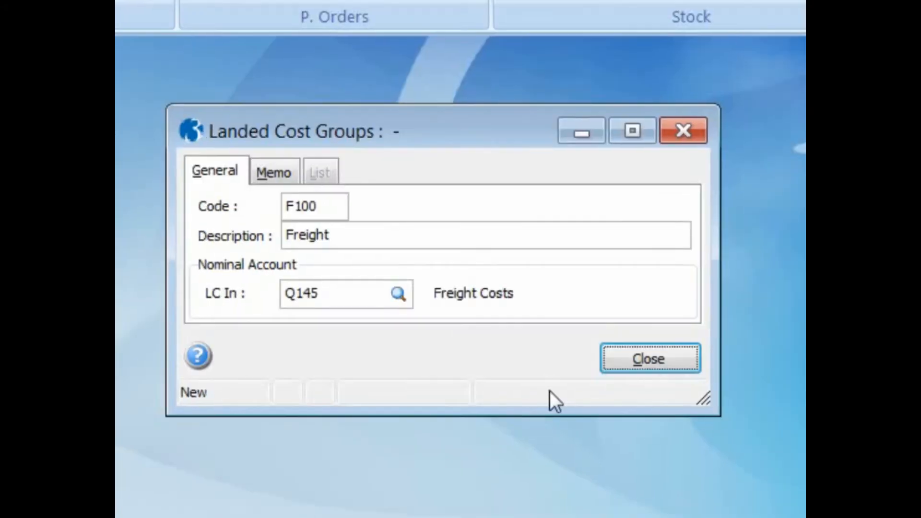
key("ctrl+s")
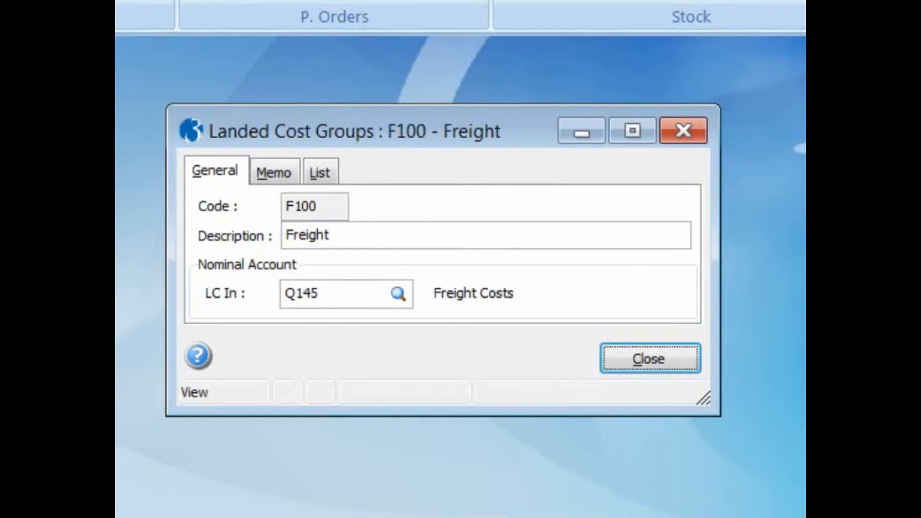
left_click(329, 171)
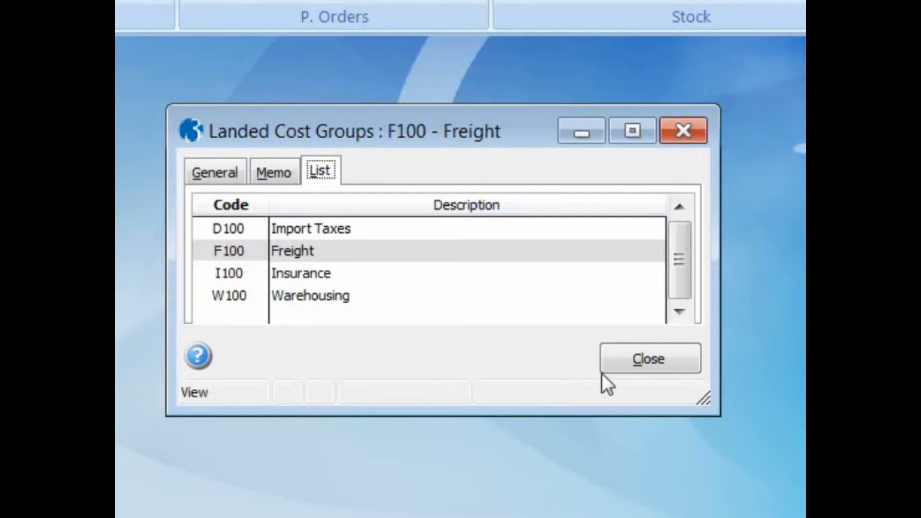
left_click(621, 364)
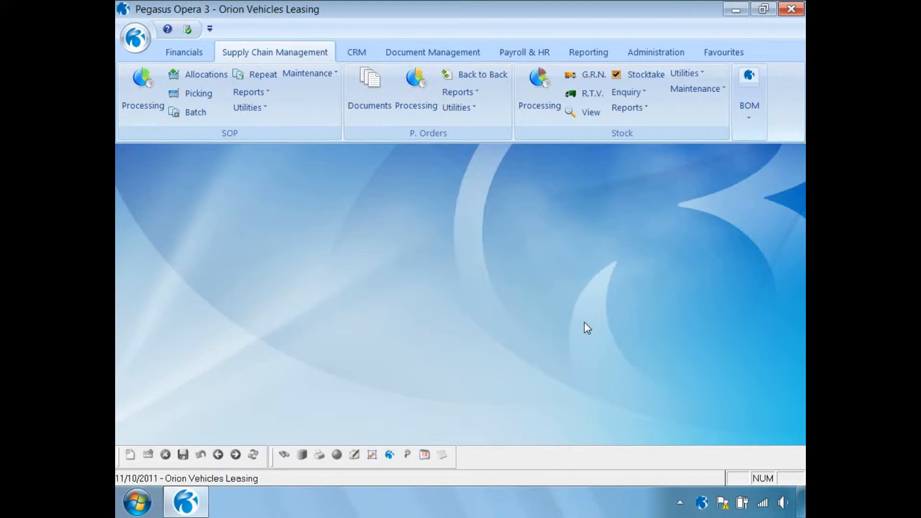
Start a new landed cost type with code T001, description Sea Transport and group F100 (Freight)
left_click(699, 90)
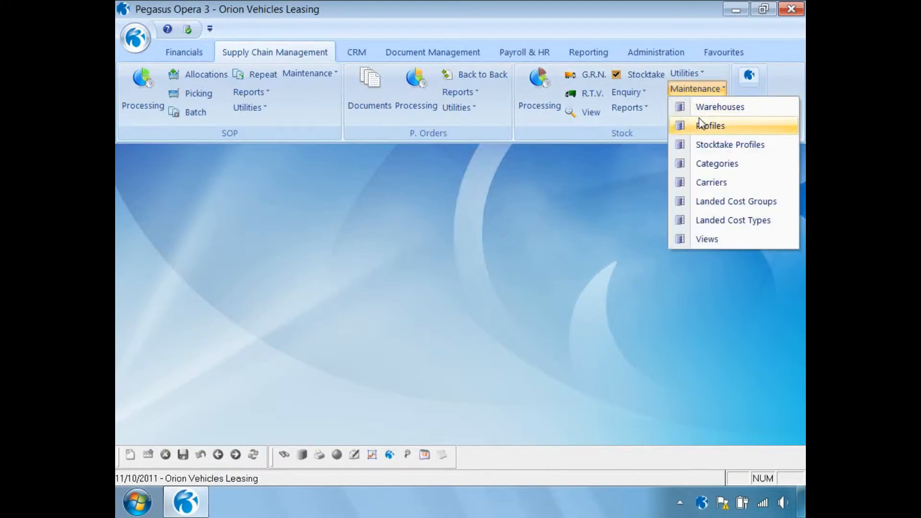
left_click(714, 222)
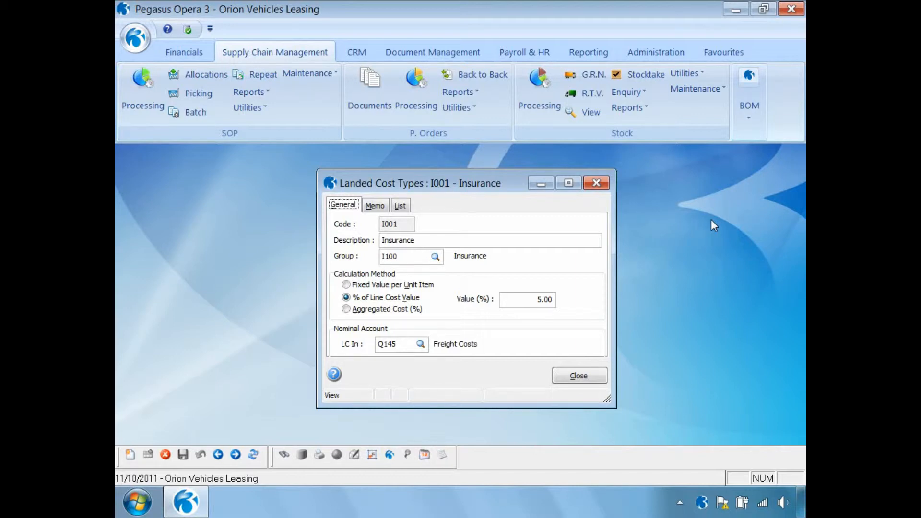
left_click(130, 455)
type("T001")
key("Tab")
type("Sea Transport")
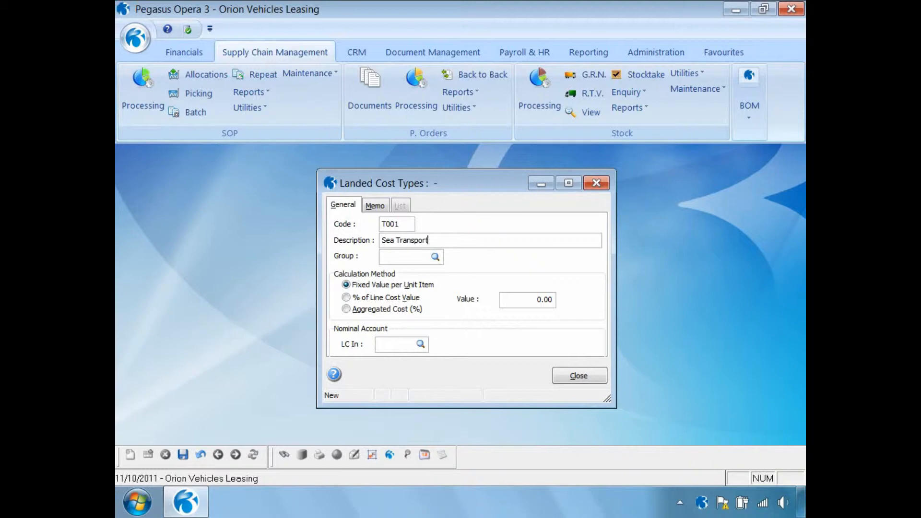
key("Tab")
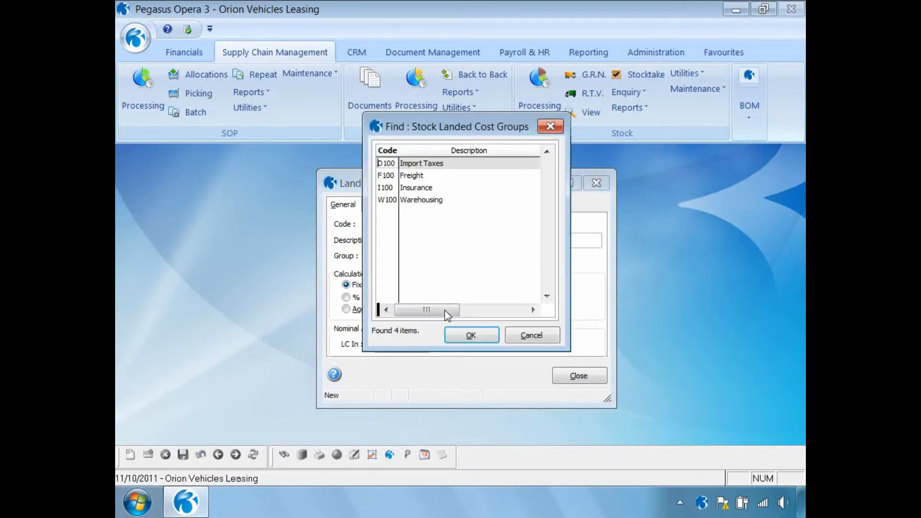
left_click(404, 176)
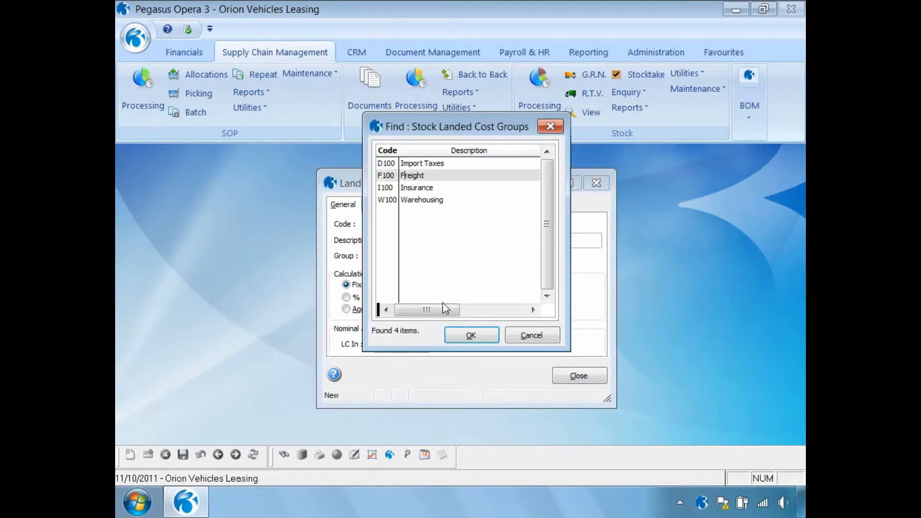
left_click(452, 336)
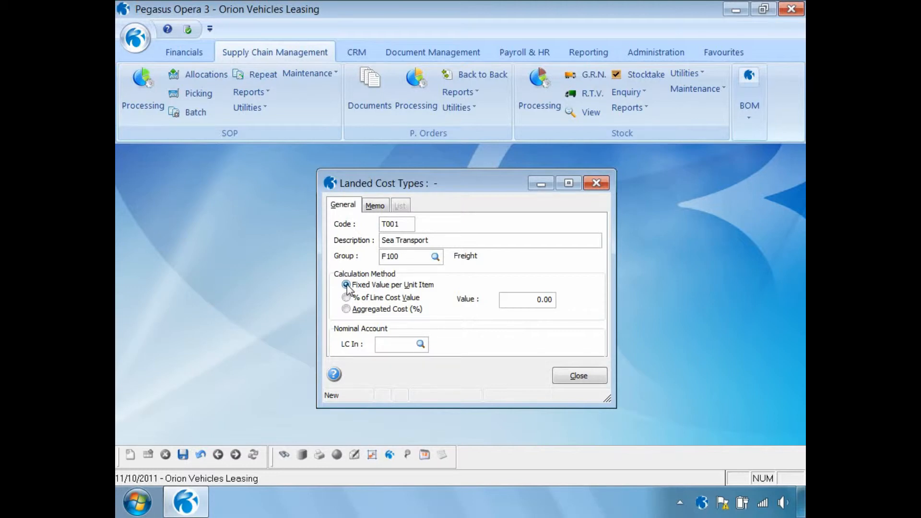
Set the cost type to Fixed Value per Unit Item with value 1.75, save it, and review the type list before closing
left_click(346, 298)
left_click(346, 309)
left_click(346, 285)
left_click_drag(522, 299, 573, 297)
type("1.75")
left_click(183, 455)
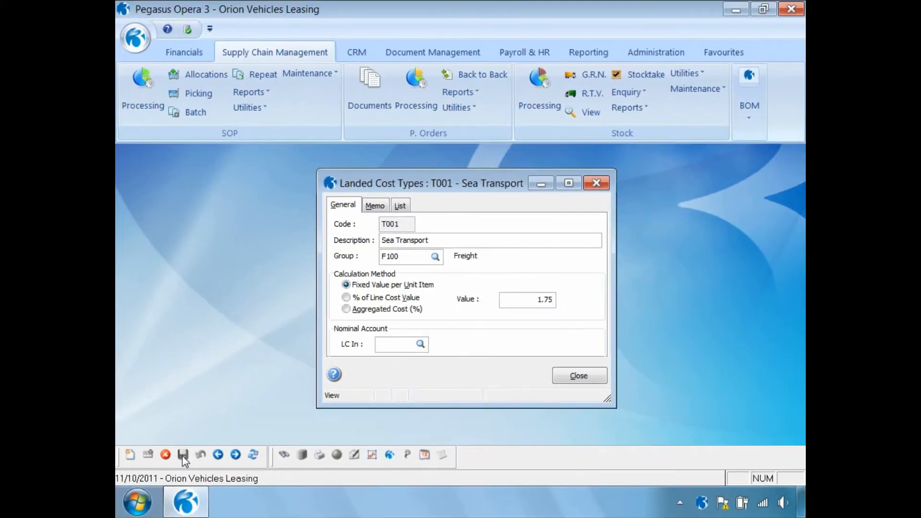
left_click(407, 208)
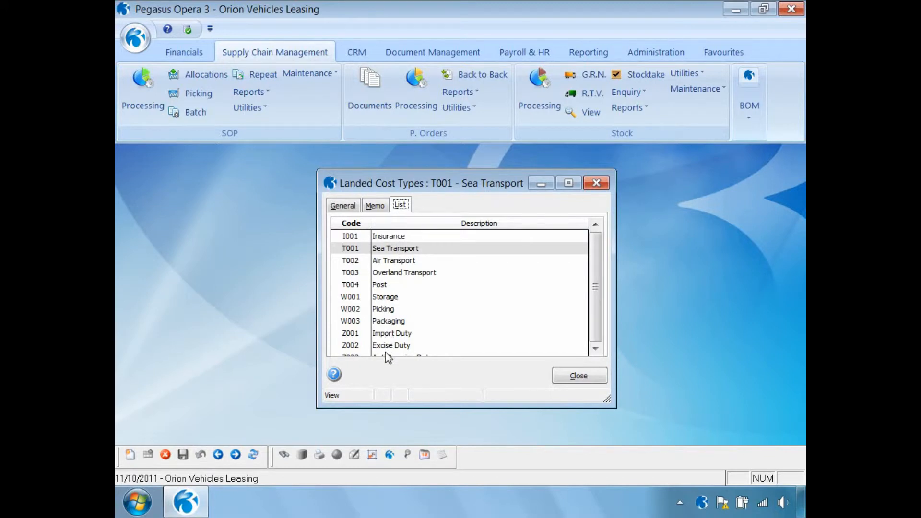
left_click(584, 380)
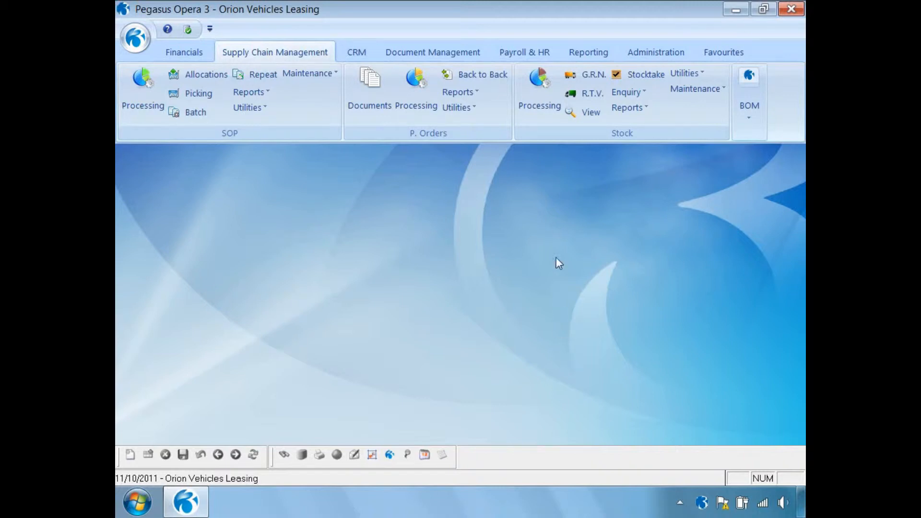
Open the landed costs of stock item ZACD008 (Sony Stereo WX-C600R) and apply landed costs to the item
left_click(538, 94)
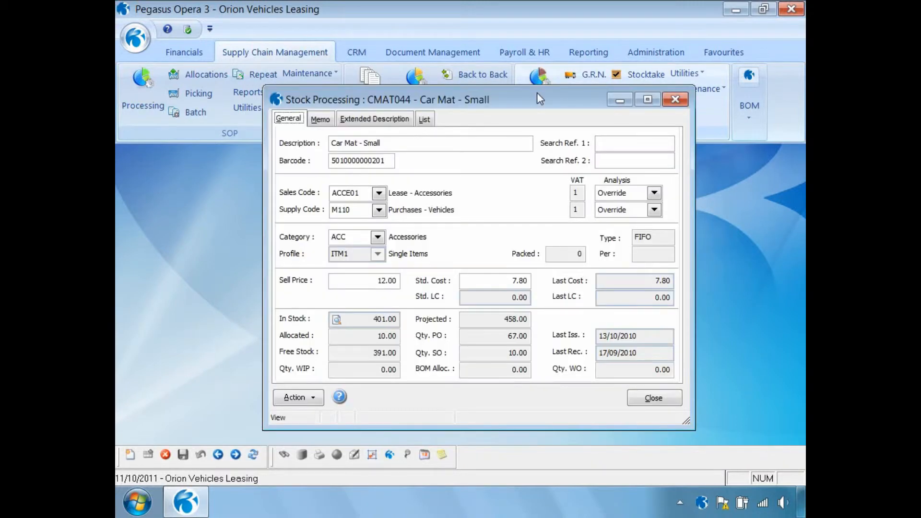
left_click(312, 397)
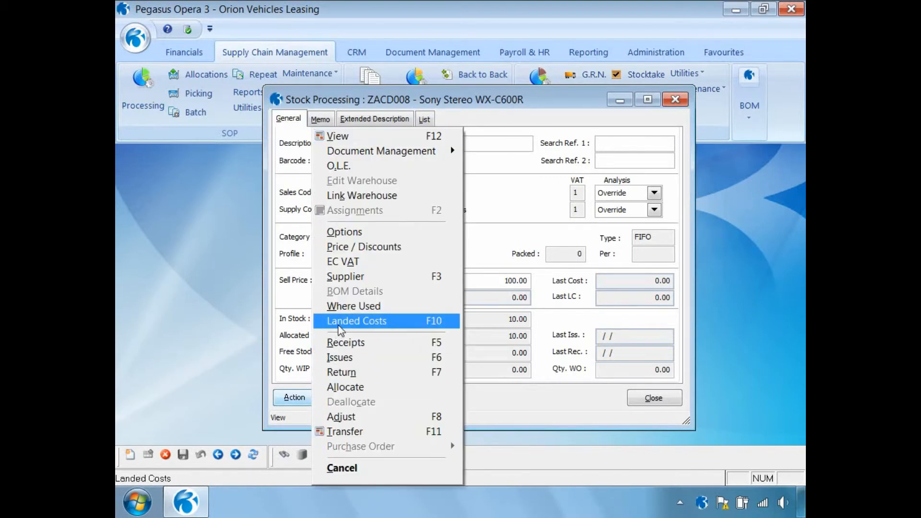
left_click(340, 322)
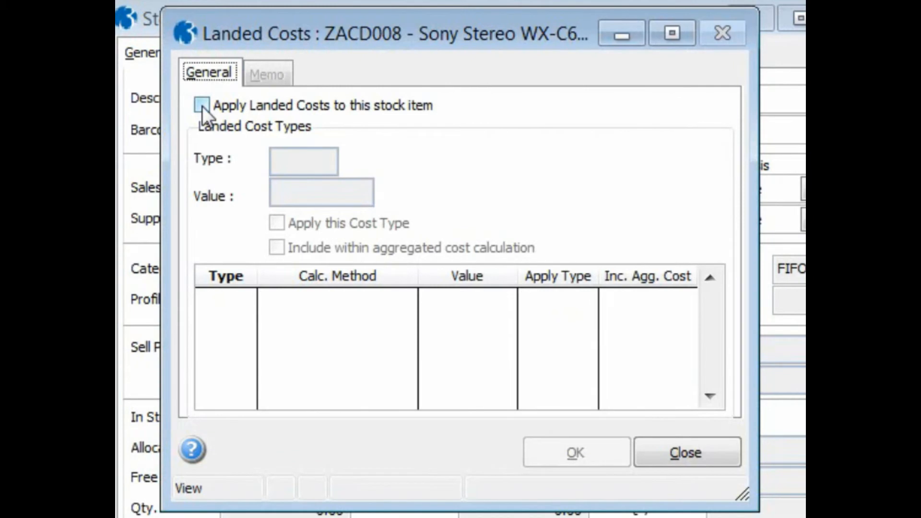
left_click(202, 106)
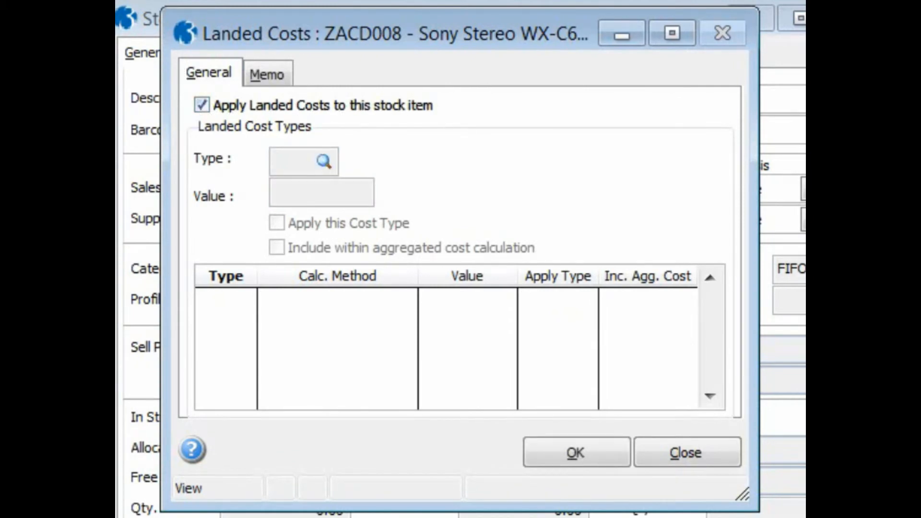
Add cost type T001 (Sea Transport) to the stock item, included within the aggregated cost calculation, and save it
key("ctrl+n")
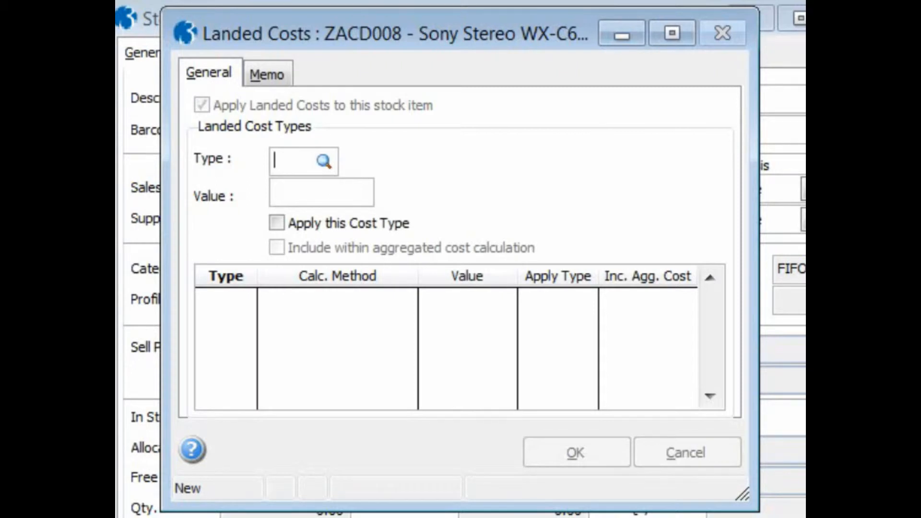
key("F2")
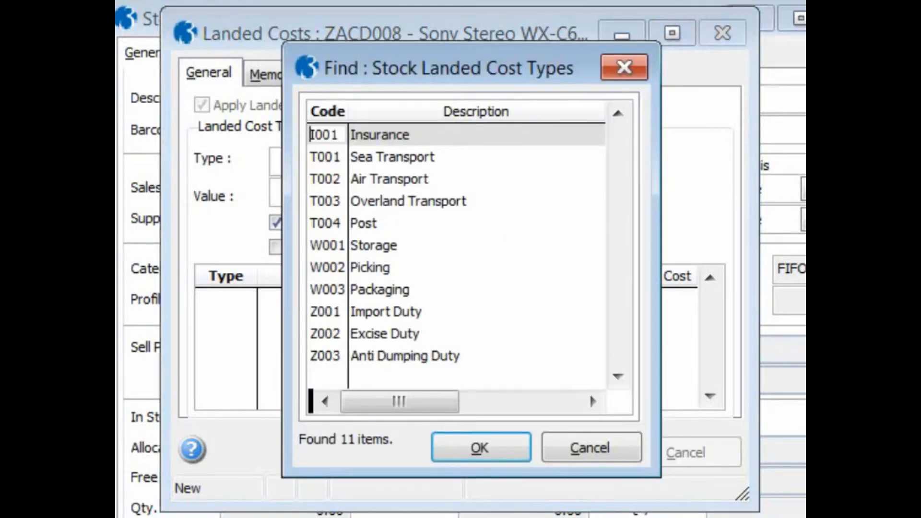
left_click(328, 161)
left_click(468, 446)
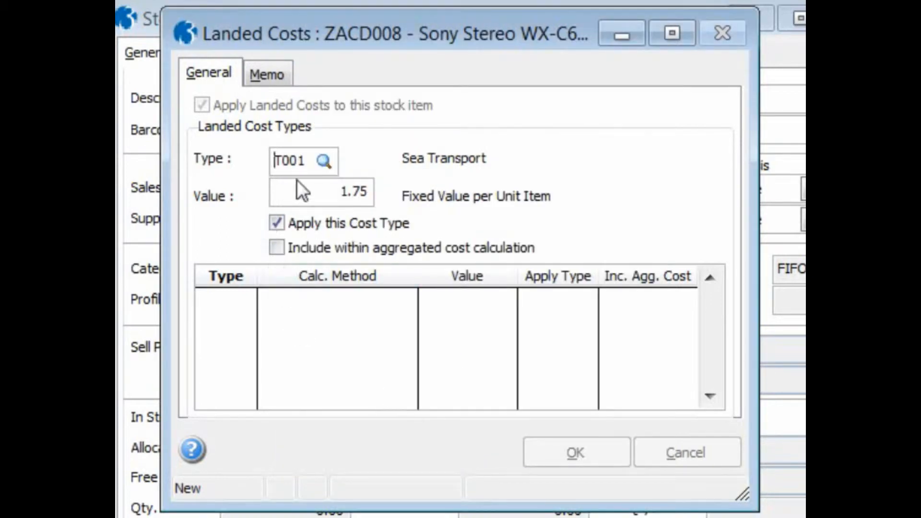
left_click_drag(317, 193, 390, 194)
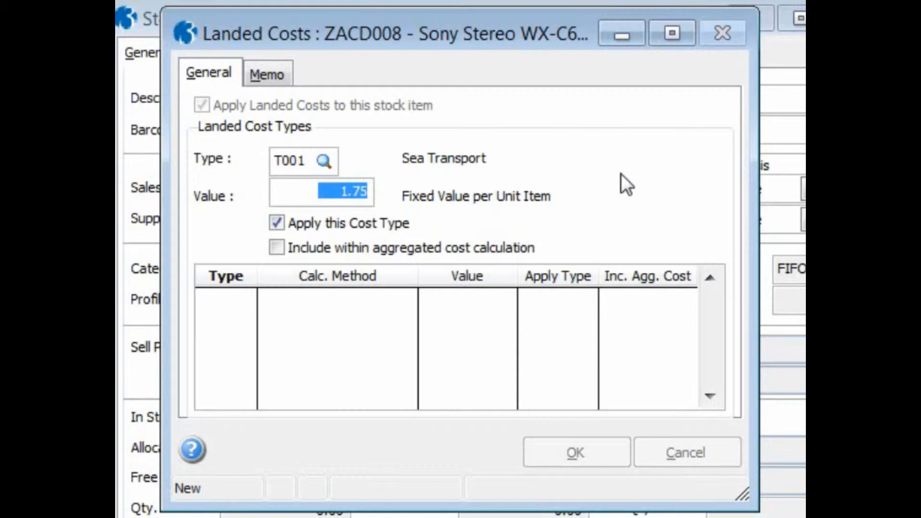
left_click(276, 247)
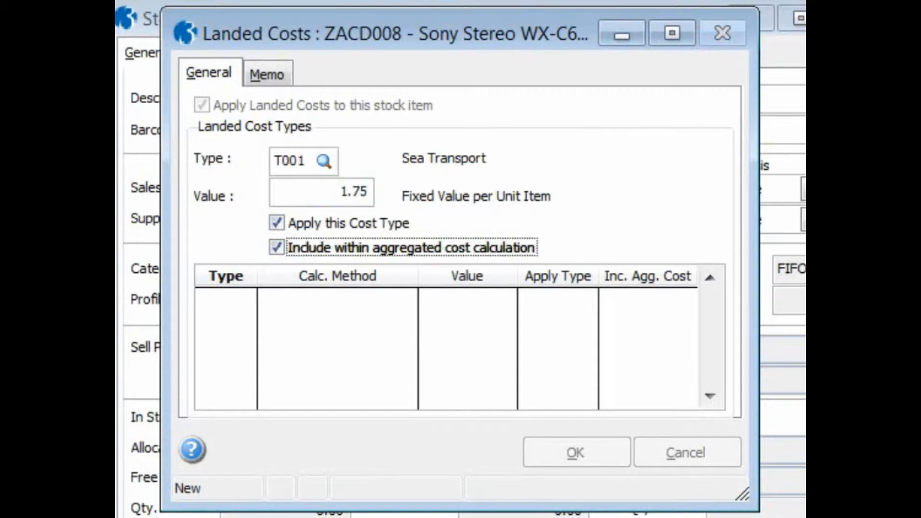
key("Return")
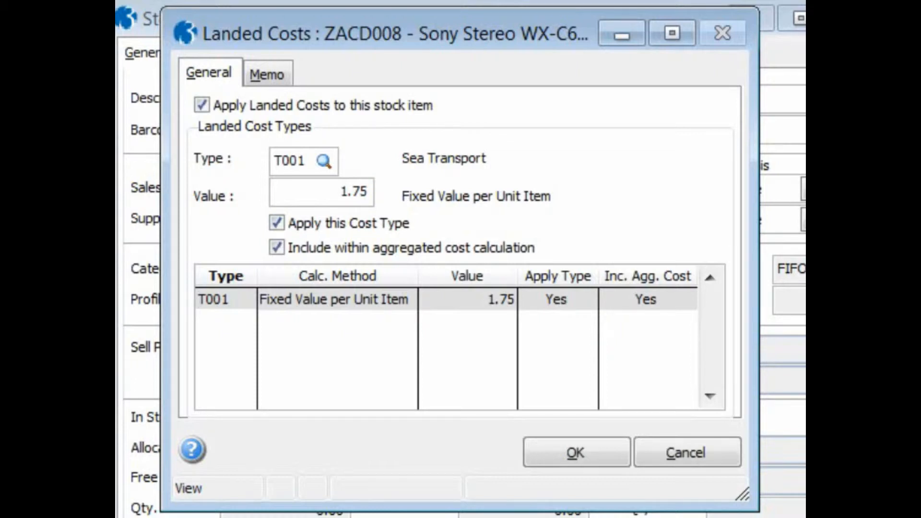
Add cost type I001 (Insurance), included within the aggregated cost calculation, save it, and try to accept the item's landed costs
key("ctrl+n")
key("Tab")
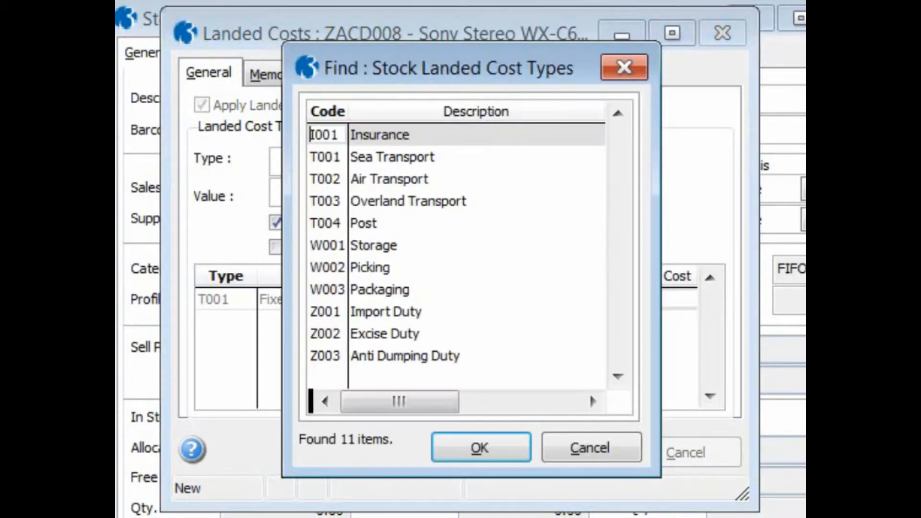
left_click(489, 445)
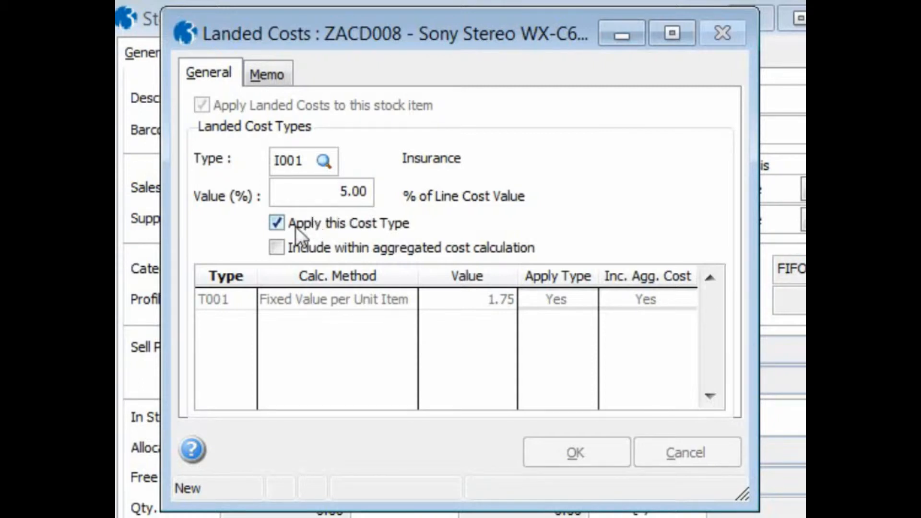
left_click(274, 245)
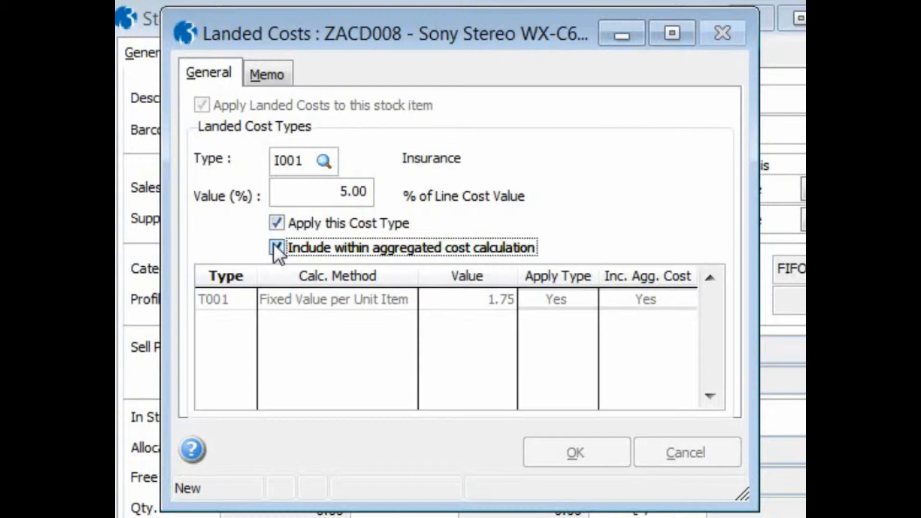
key("ctrl+s")
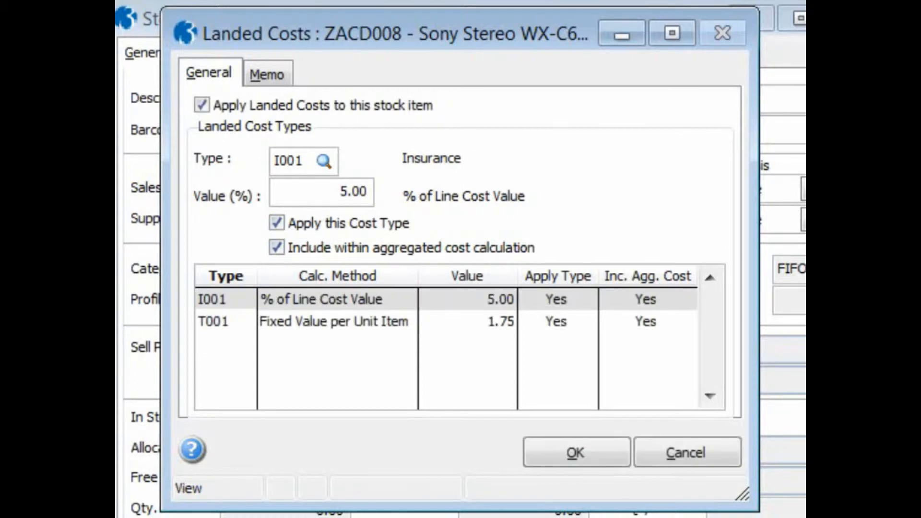
left_click(610, 452)
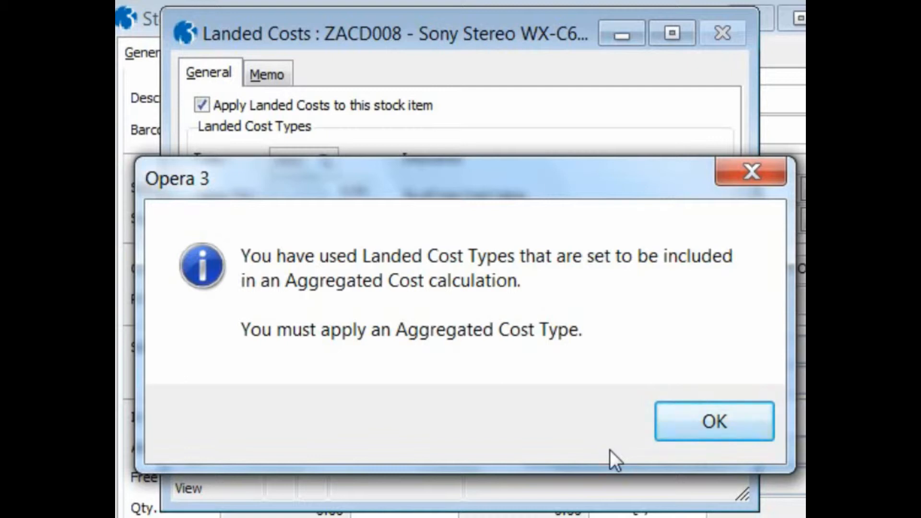
left_click(691, 413)
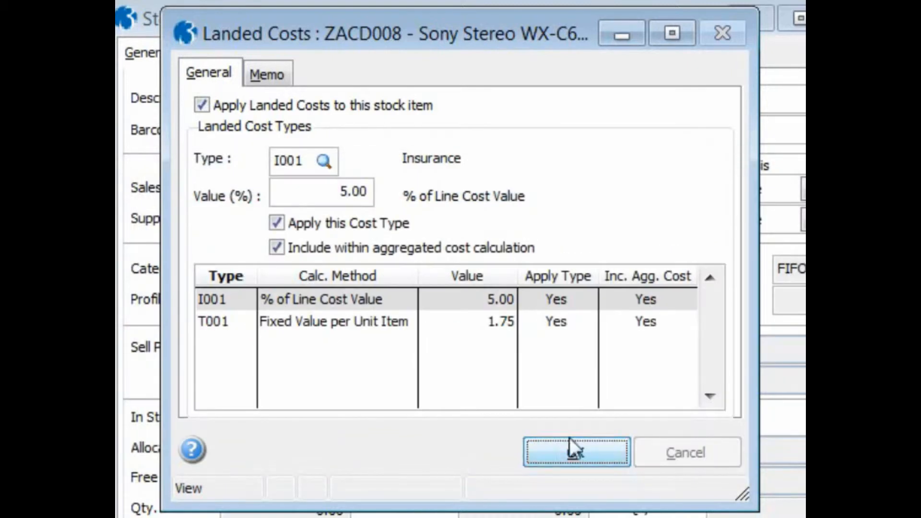
Add cost type Z003 (Anti Dumping Duty) to the stock item's landed costs, accept the list, and close it
key("ctrl+n")
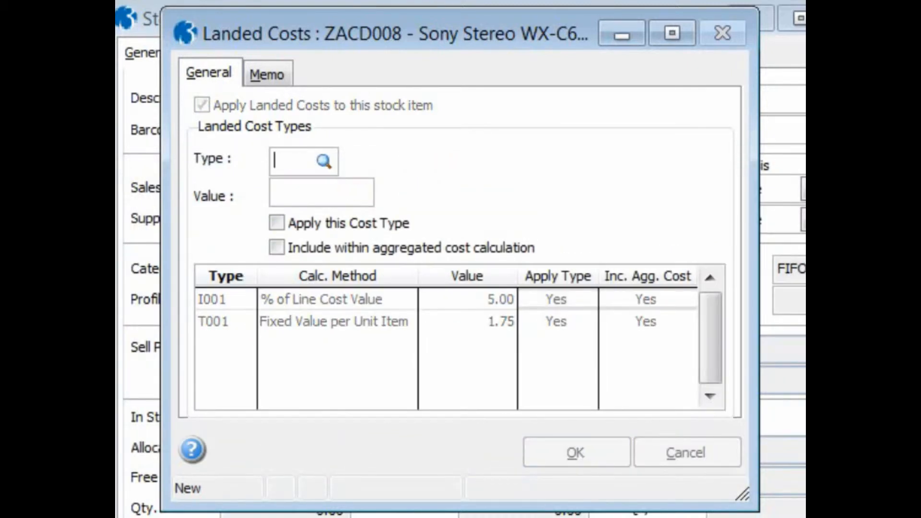
key("Tab")
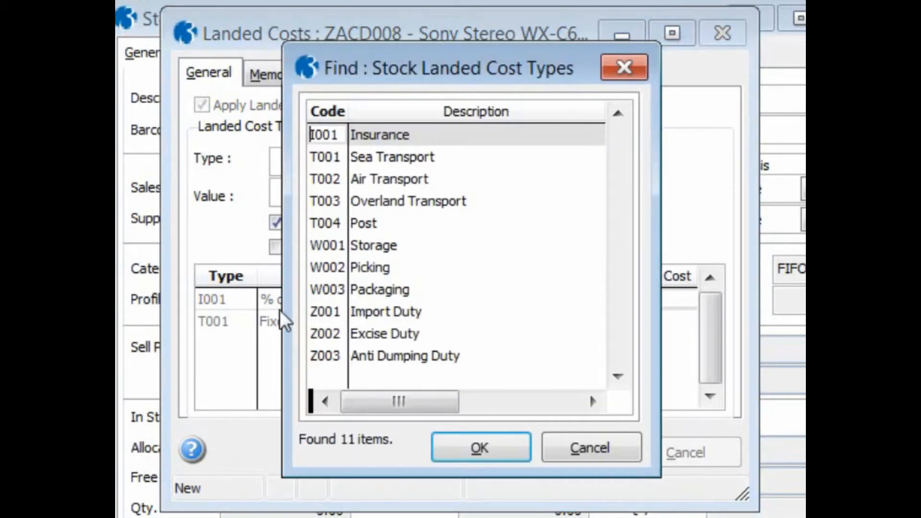
left_click(399, 356)
left_click(453, 451)
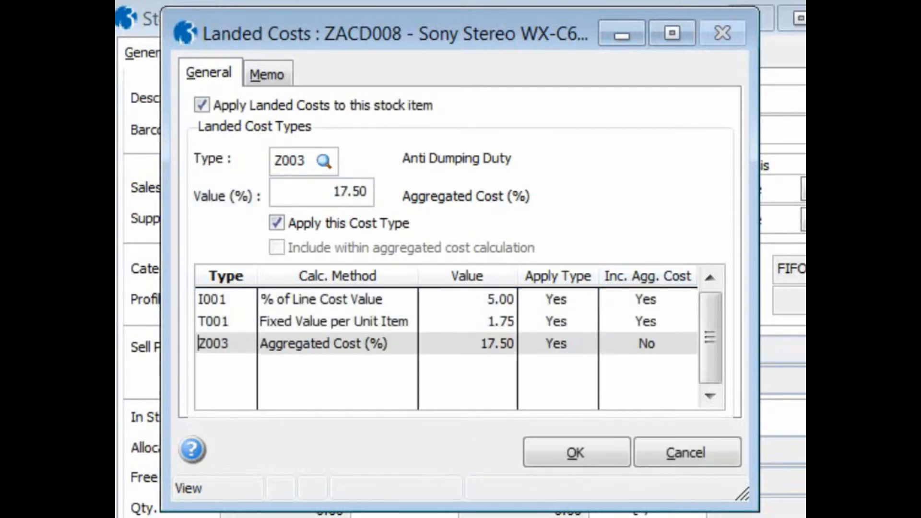
left_click(549, 450)
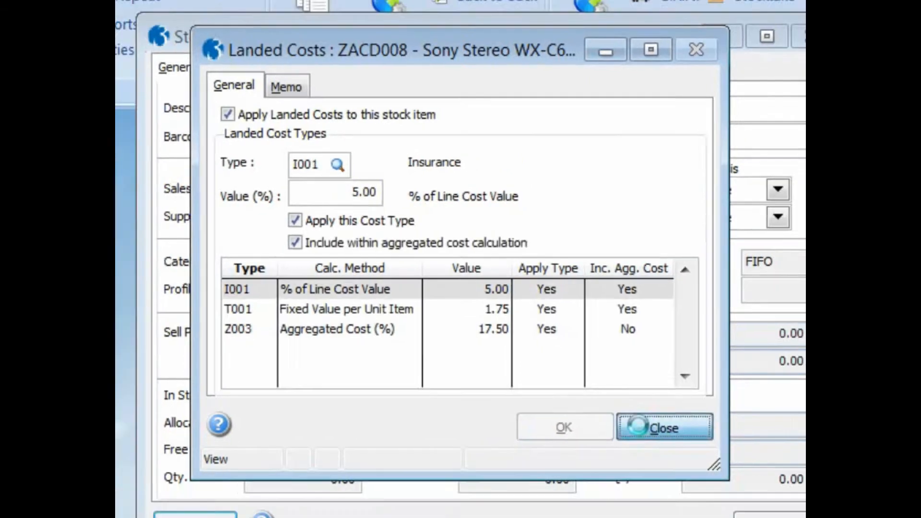
left_click(659, 454)
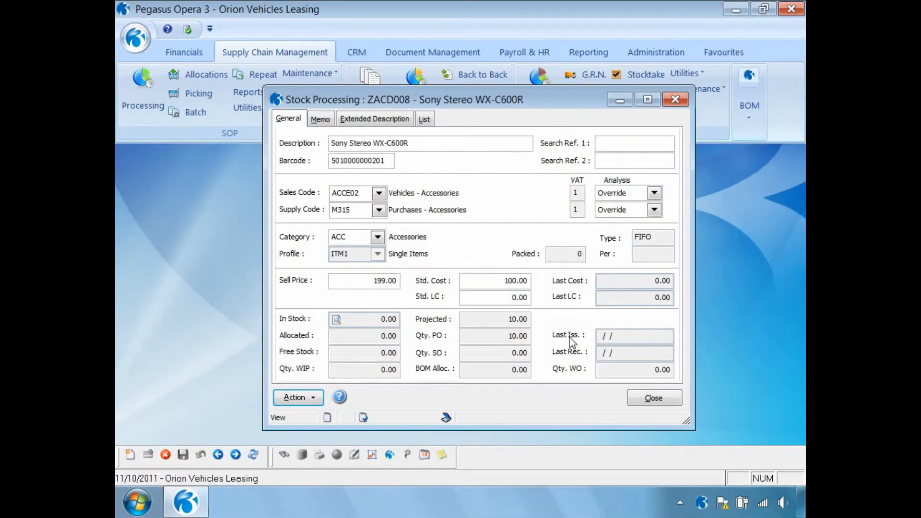
Stop applying landed costs to stock item ZACD008, accept the change, and close its landed costs
left_click(317, 399)
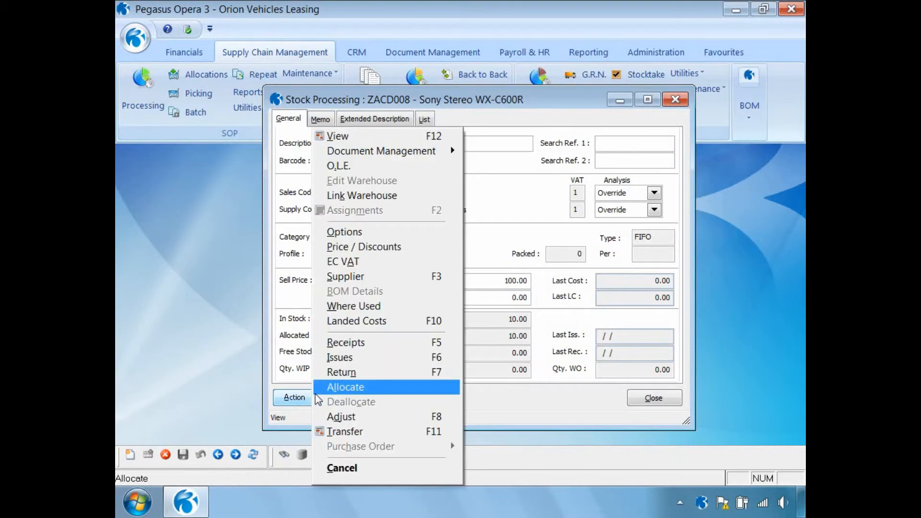
left_click(353, 321)
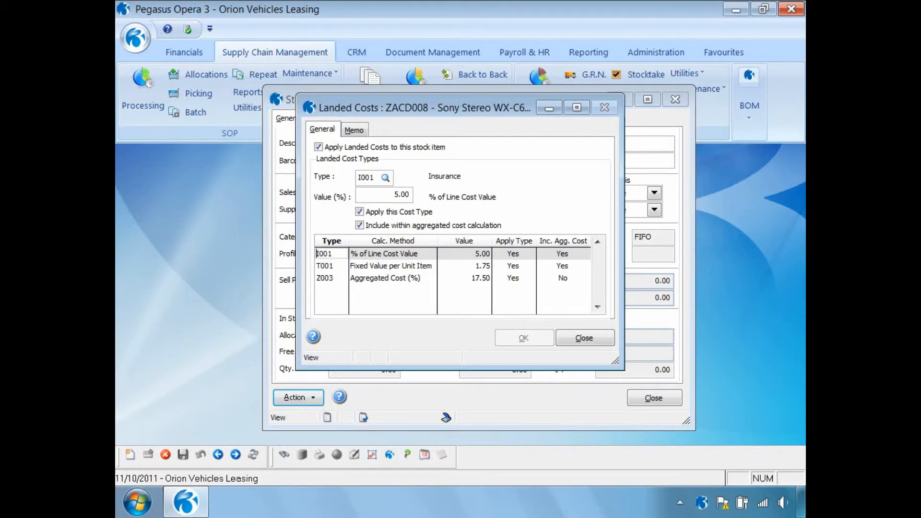
left_click(318, 148)
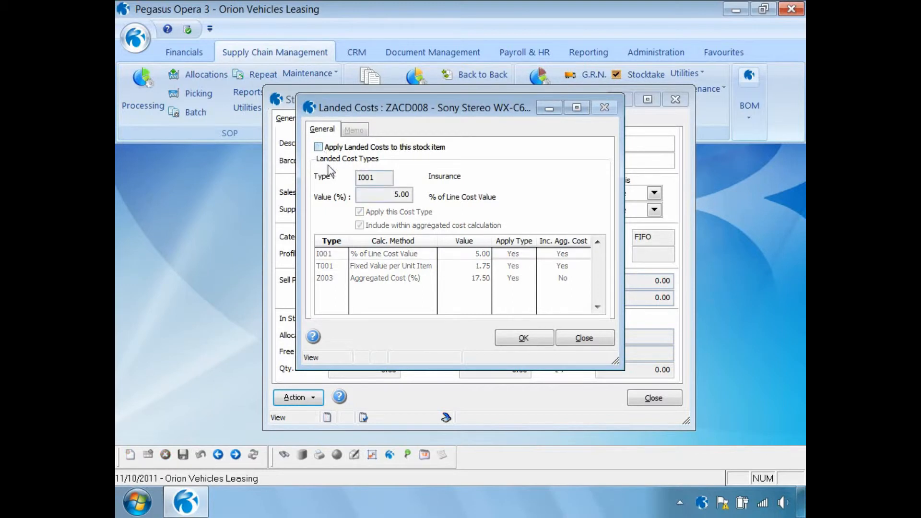
left_click(519, 335)
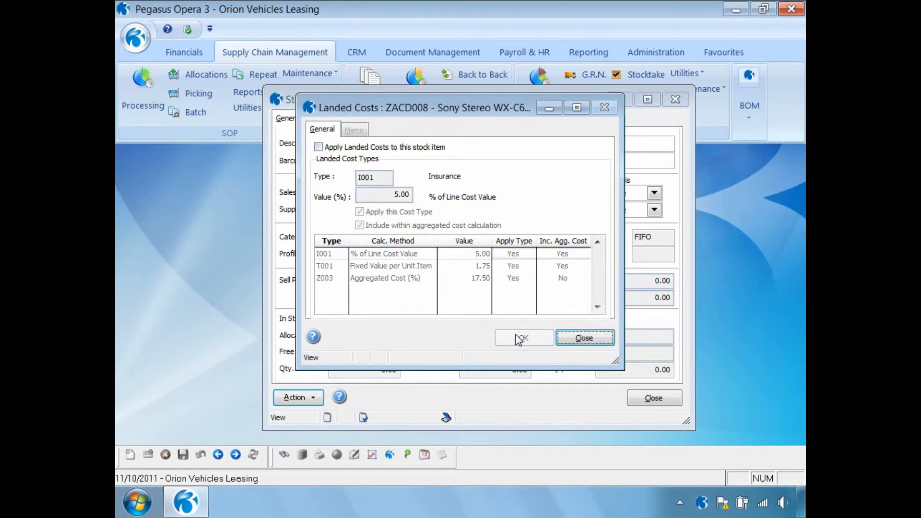
left_click(563, 336)
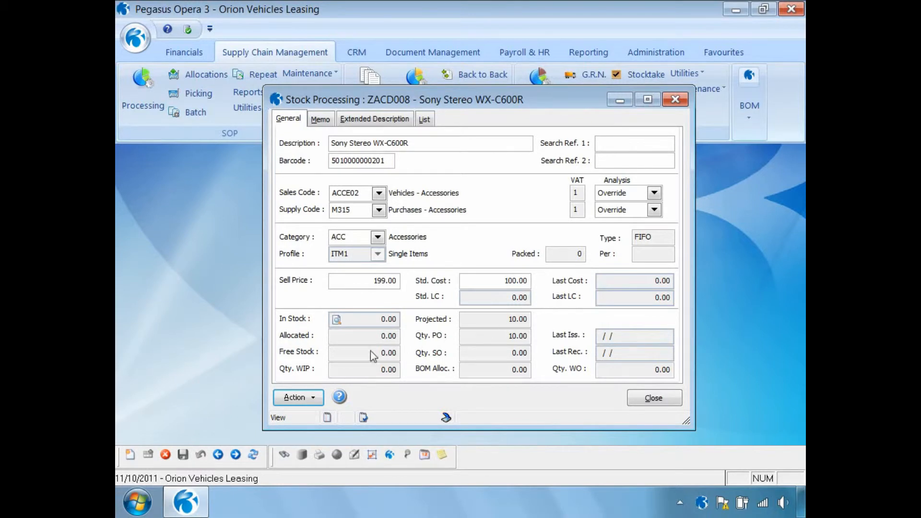
Apply landed costs to stock item ZACD008 again, accept the change, and close its landed costs
left_click(314, 399)
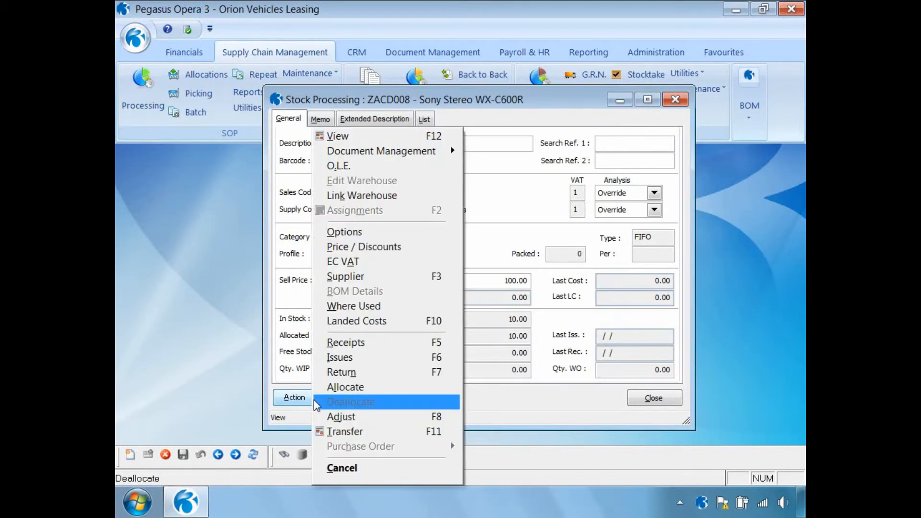
left_click(351, 321)
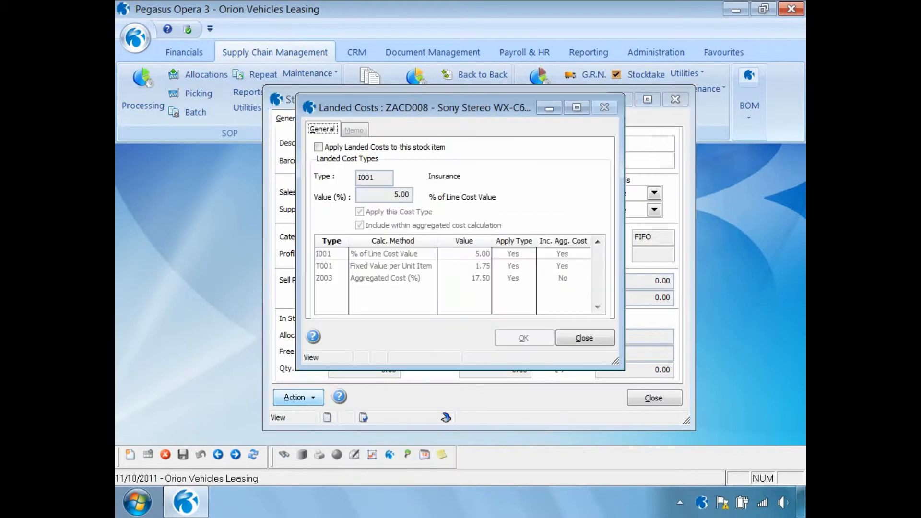
left_click(319, 148)
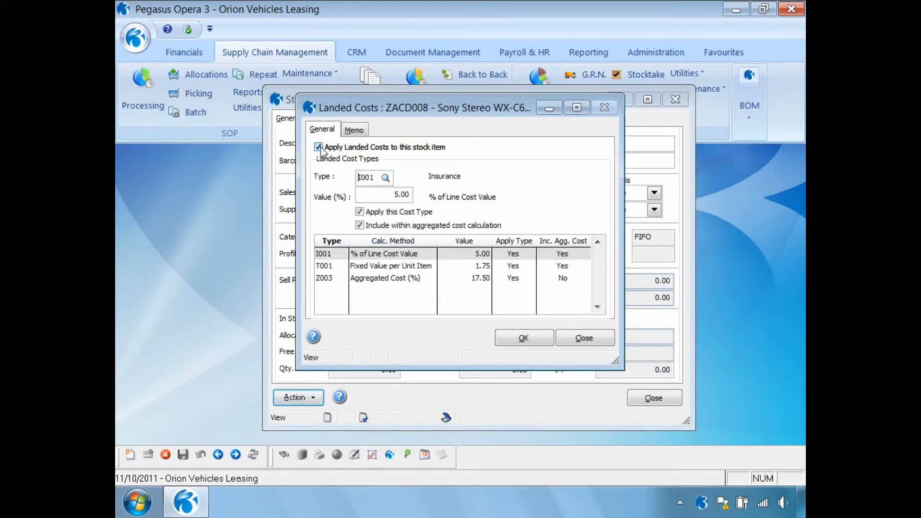
left_click(518, 341)
left_click(572, 341)
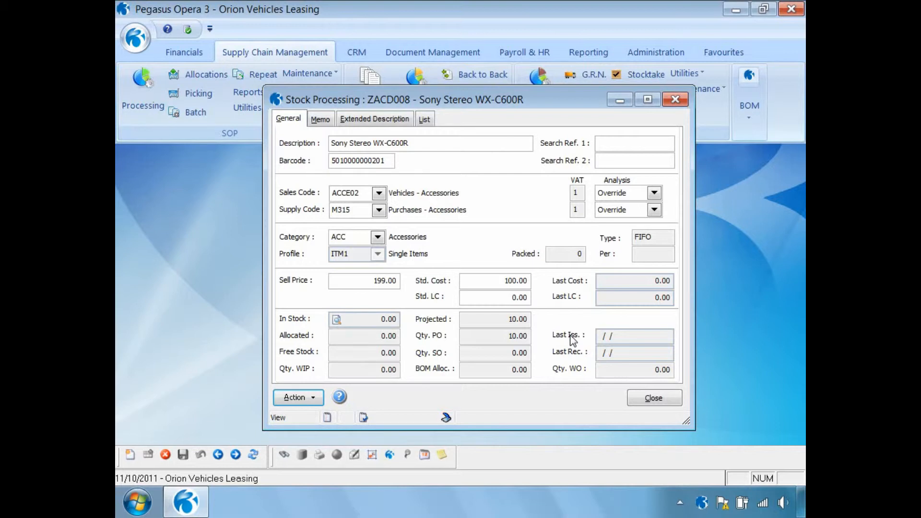
Close the stock item and run Recalculate Landed Costs for stock references CMAT044 to ZACD008, publishing the report to screen
left_click(507, 297)
left_click(648, 399)
left_click(691, 74)
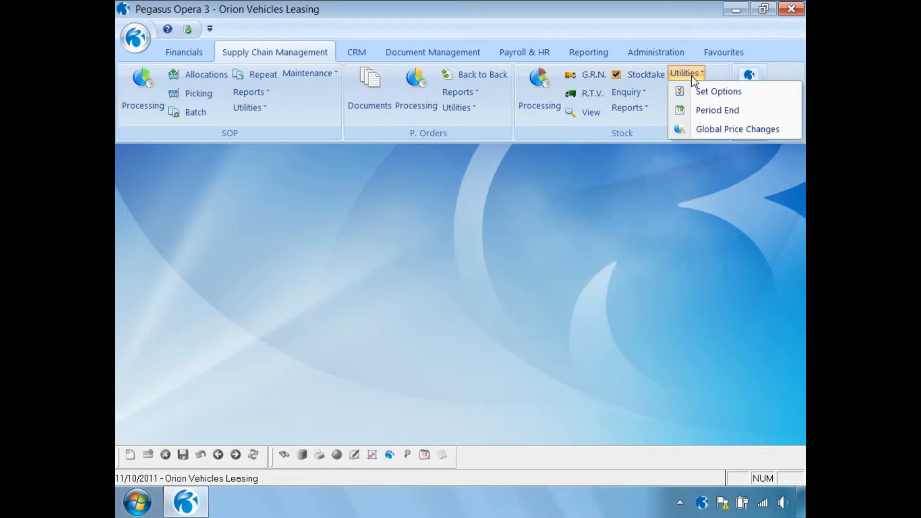
left_click(708, 131)
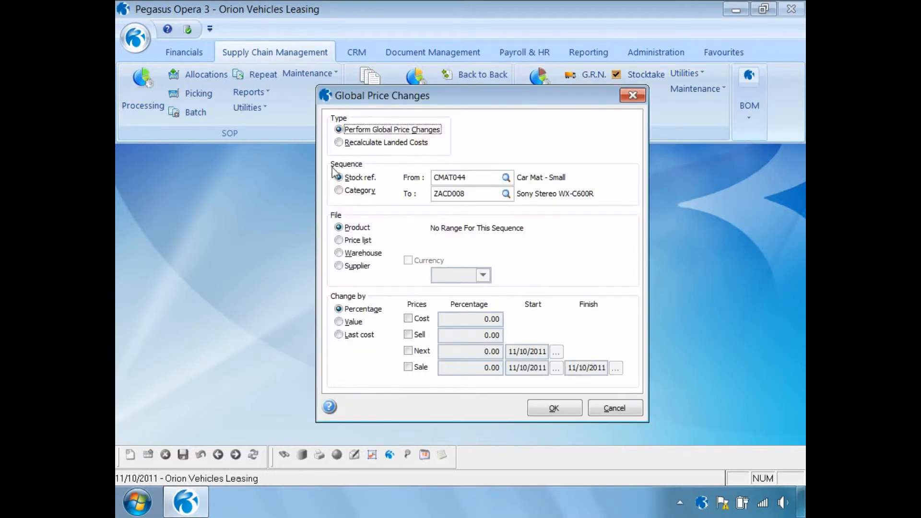
left_click(339, 142)
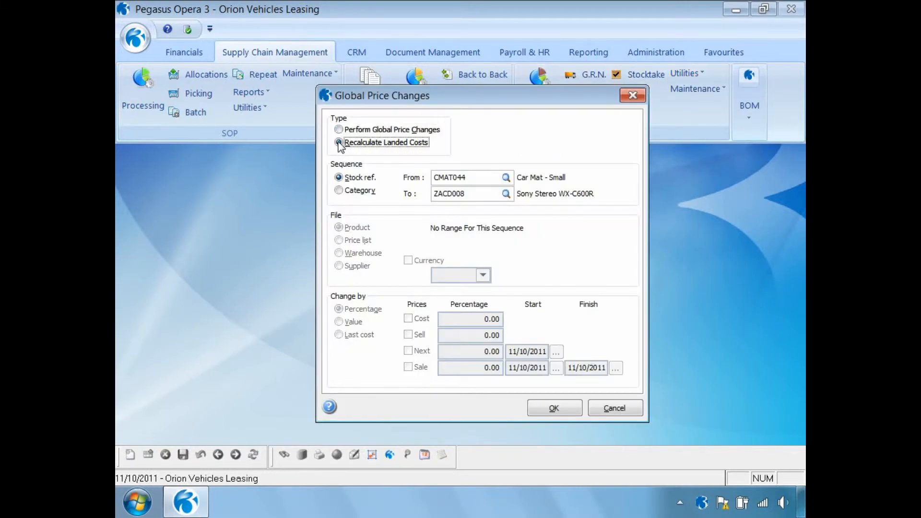
left_click(541, 411)
left_click(496, 309)
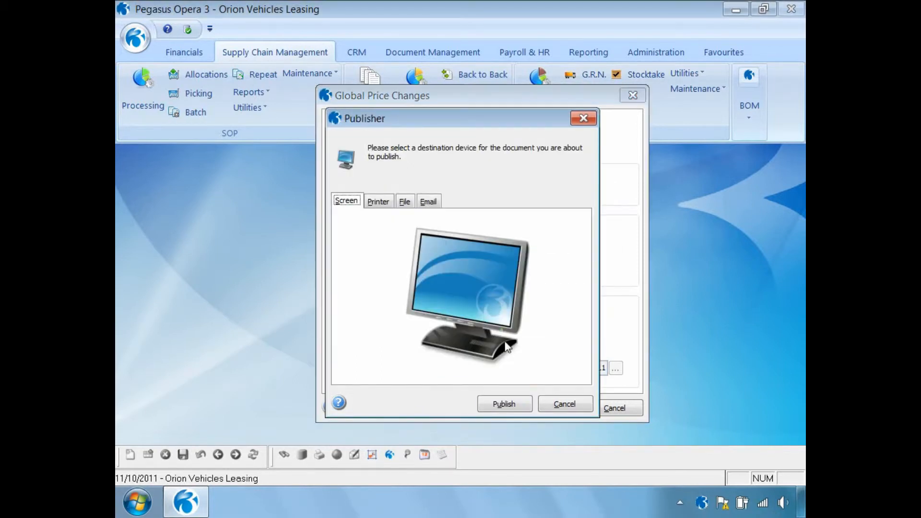
left_click(513, 406)
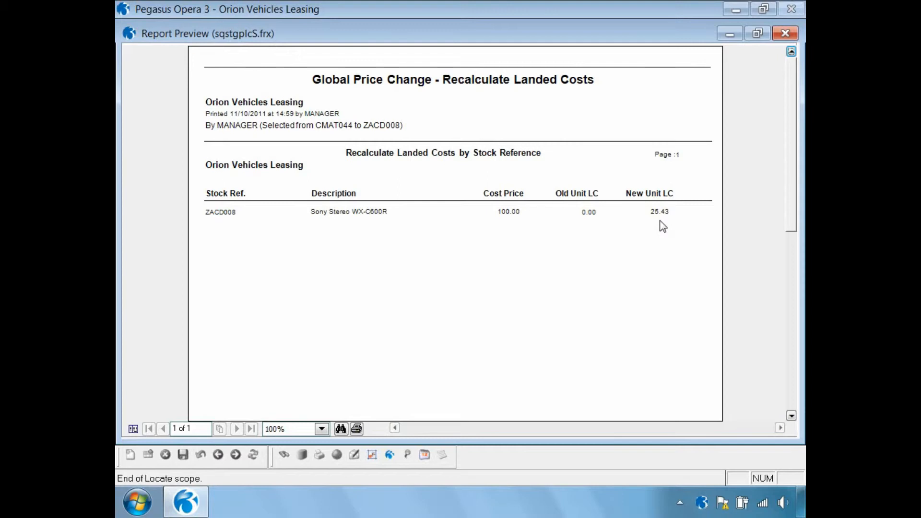
Close the report preview, apply the landed costs recalculation, and leave Global Price Changes
left_click(783, 32)
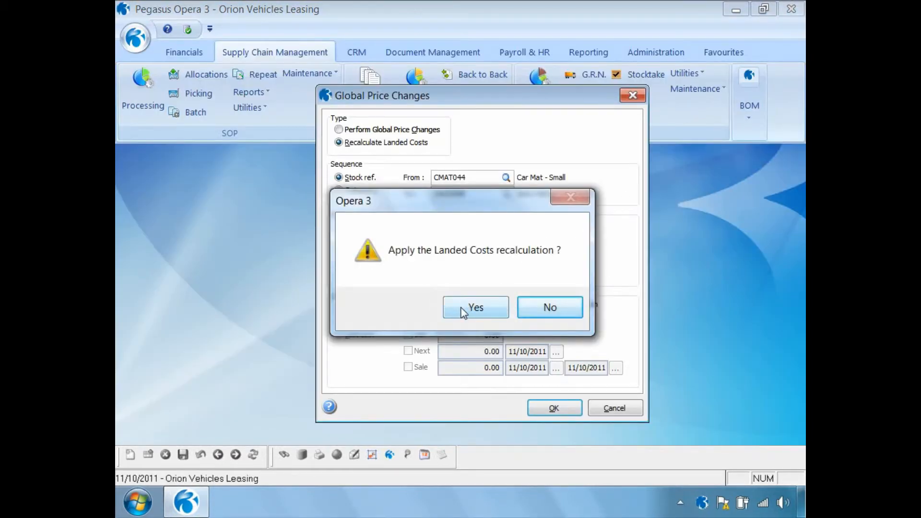
left_click(463, 311)
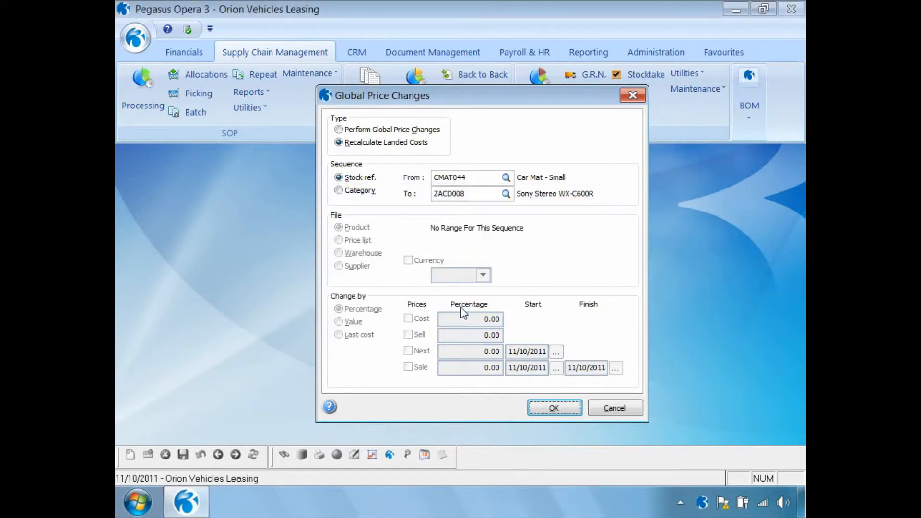
left_click(608, 411)
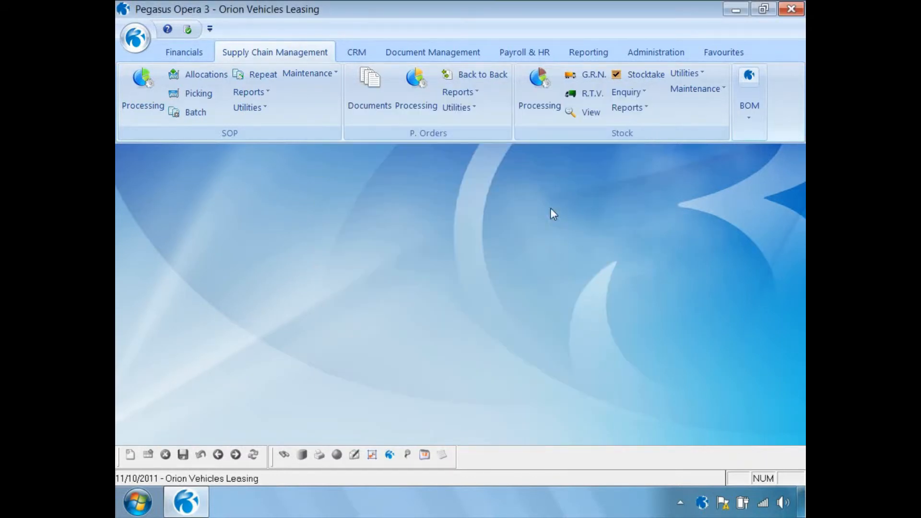
Check the standard landed cost on stock item ZACD008 and close the stock record
left_click(539, 91)
key("End")
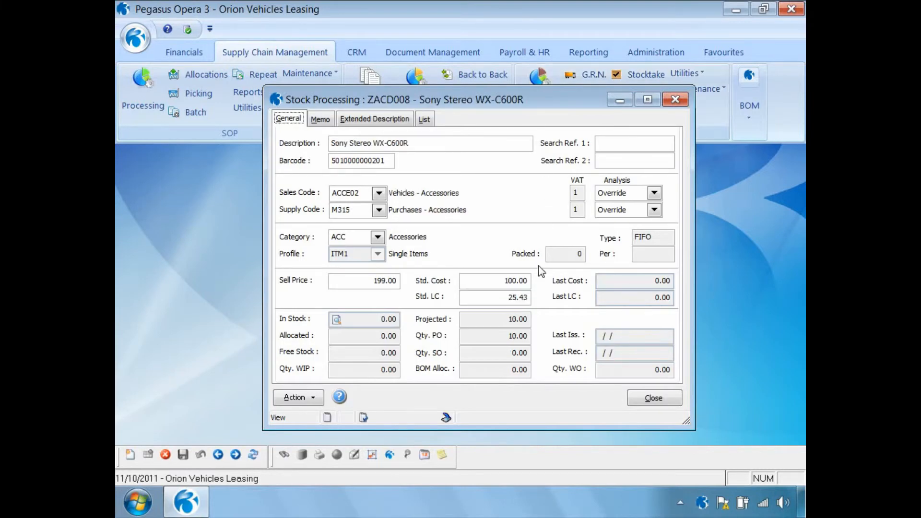
left_click(507, 301)
left_click(646, 399)
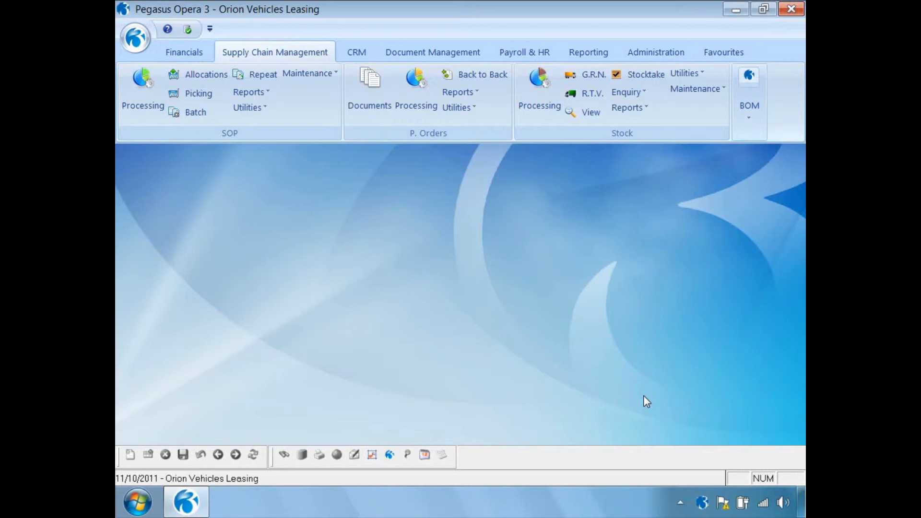
Start a purchase order receipt for the Sony Stereo order into warehouse MAIN with reference REF500 and shipping reference SR1000
left_click(415, 91)
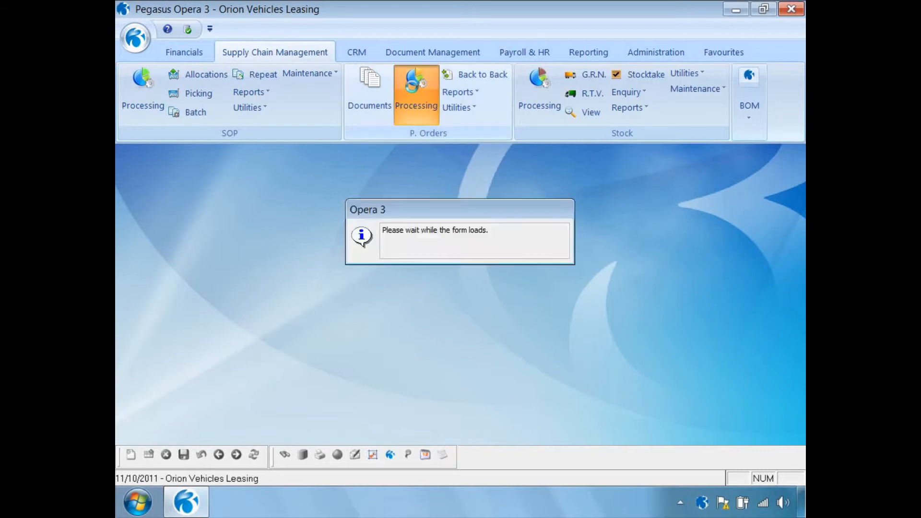
left_click(306, 398)
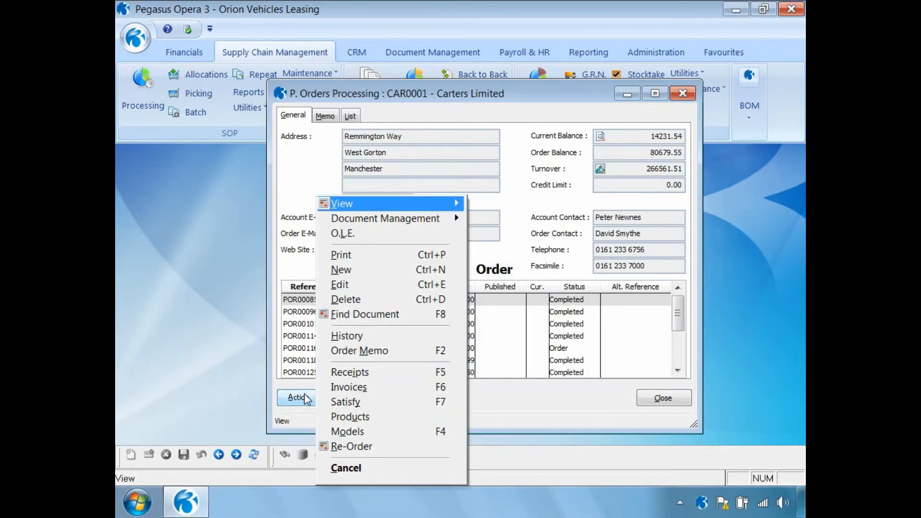
left_click(333, 373)
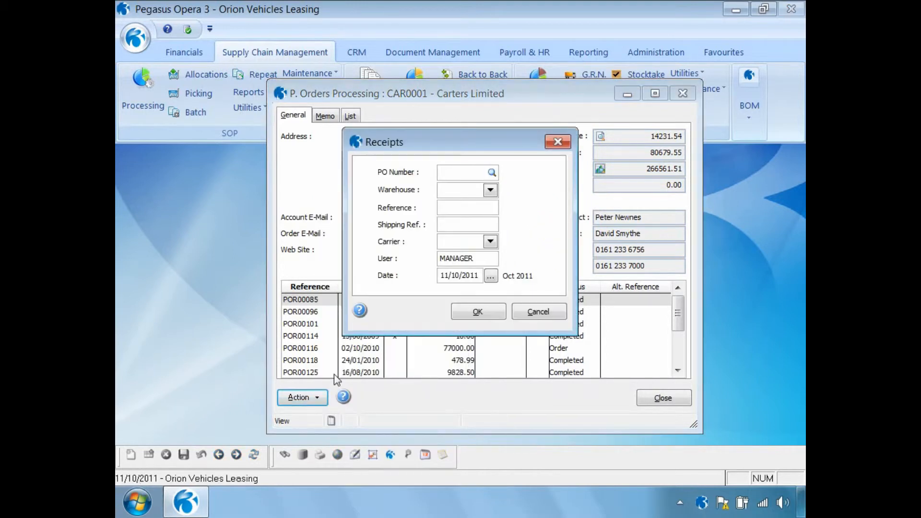
key("Tab")
double_click(261, 221)
type("REF500")
key("Tab")
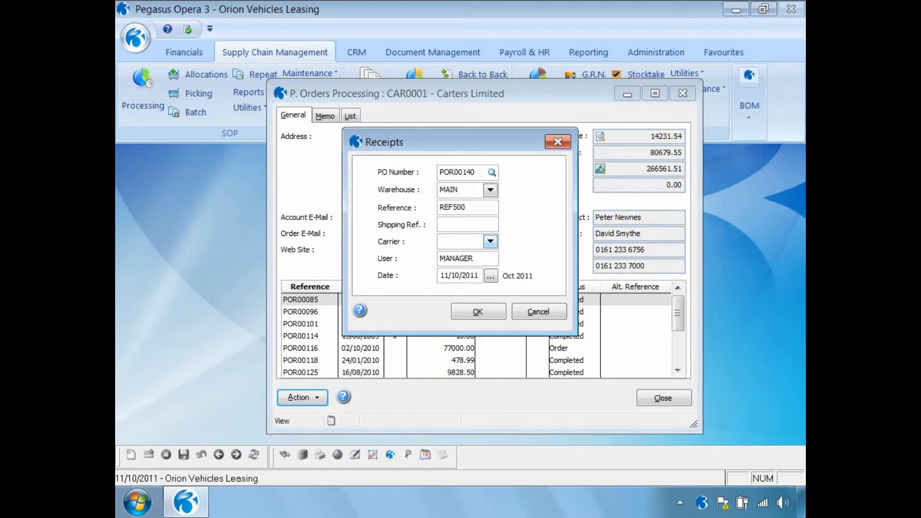
type("SR1000")
left_click(477, 312)
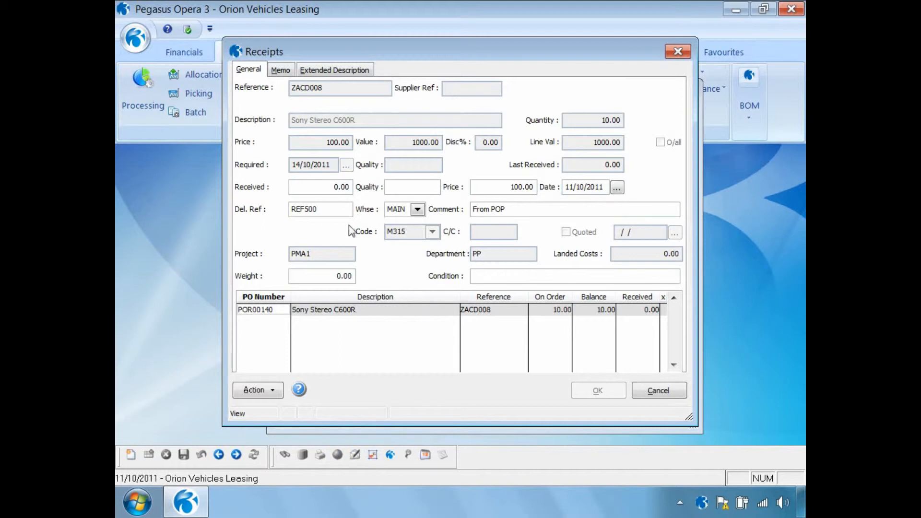
Set the received quantity of the ZACD008 receipt line to 10 and check its price and landed costs
left_click(331, 188)
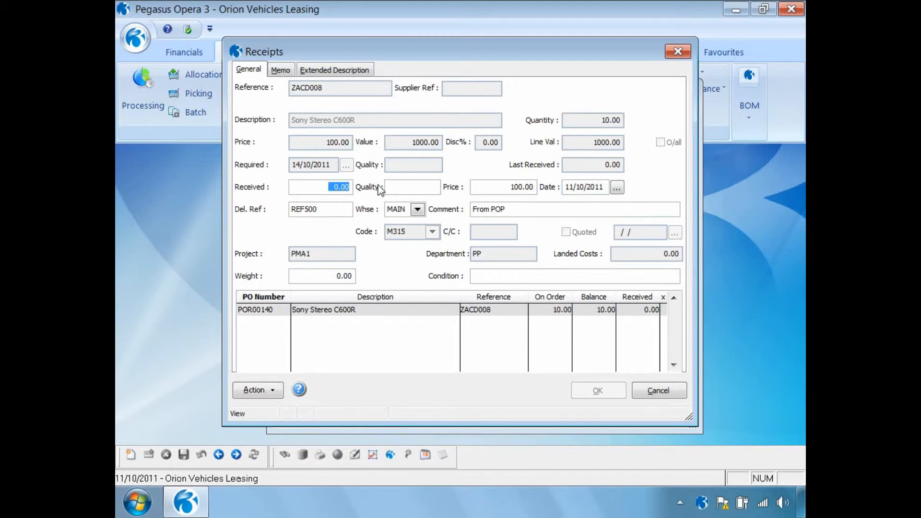
type("10")
key("Tab")
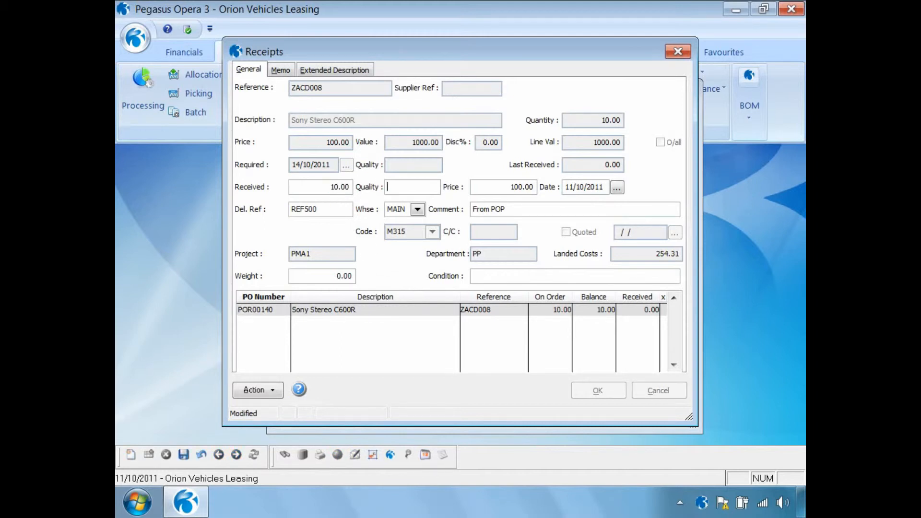
left_click(504, 186)
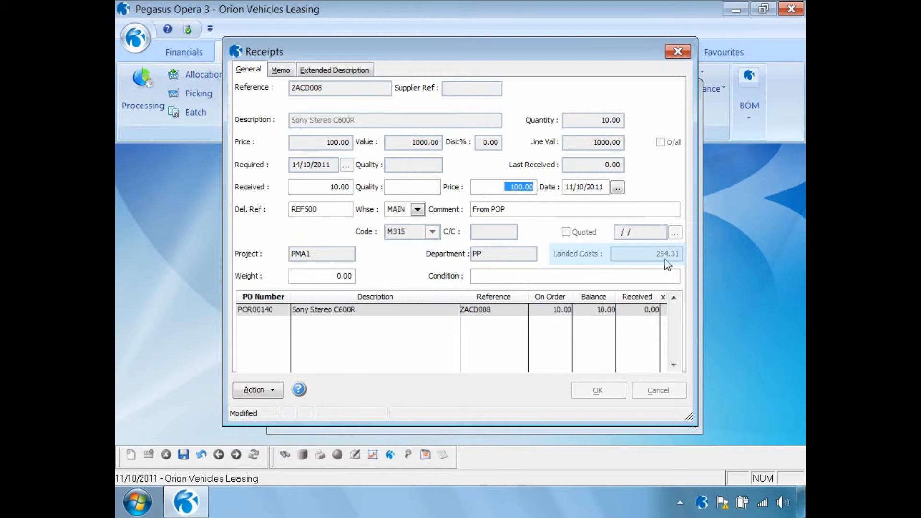
Override the landed costs on the ZACD008 receipt line so that Insurance type I001 is not applied
left_click(274, 394)
left_click(273, 392)
mouse_move(312, 444)
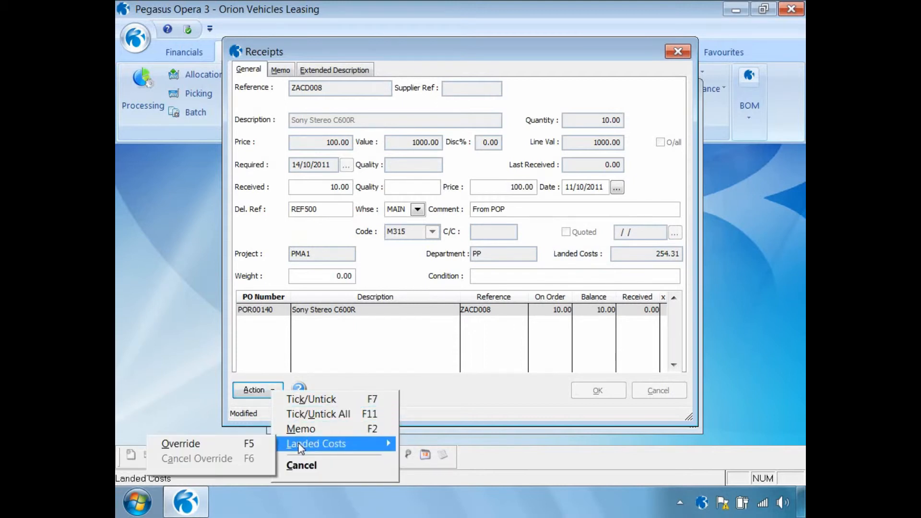
left_click(232, 448)
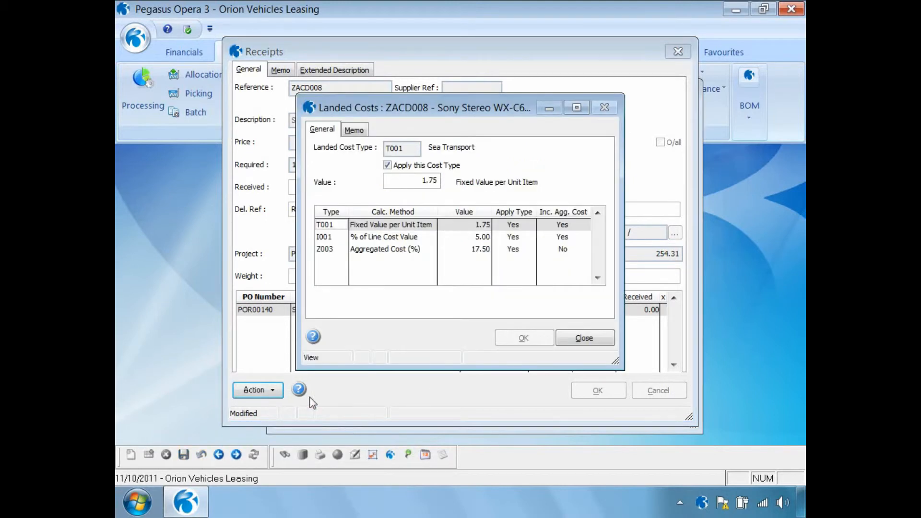
left_click(332, 239)
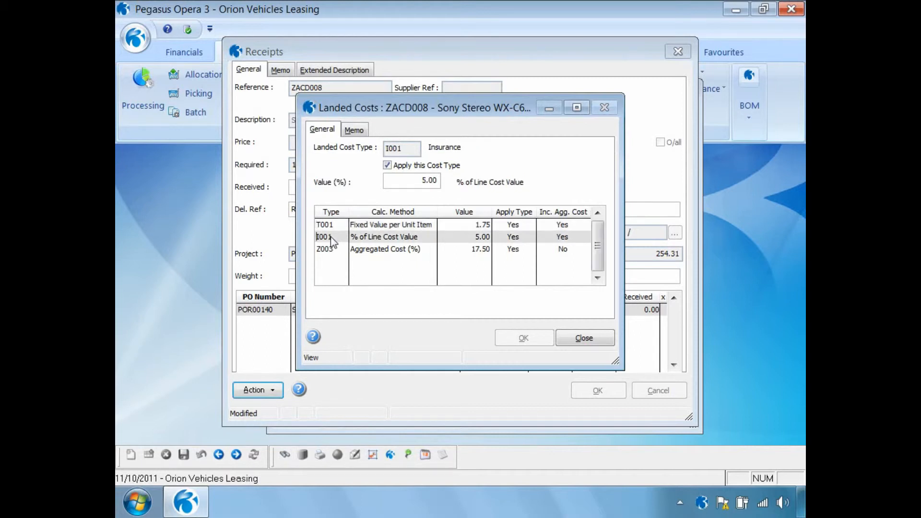
left_click(389, 167)
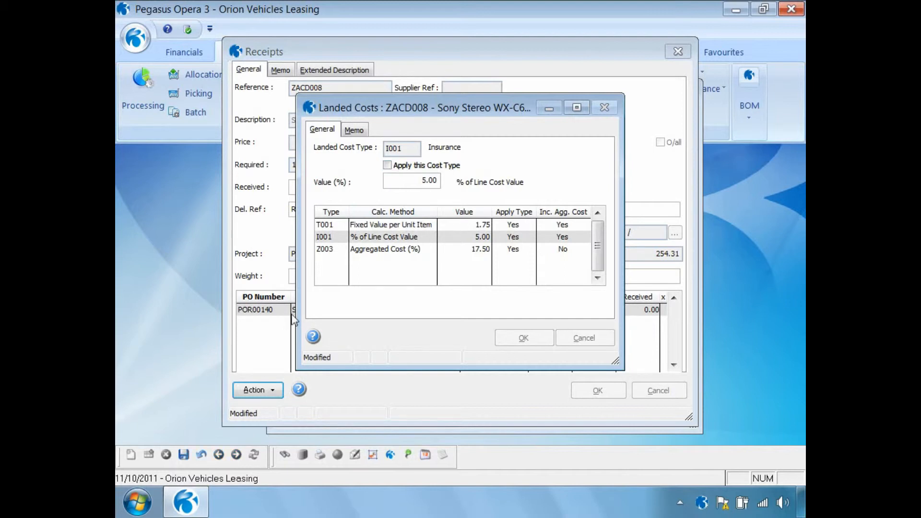
left_click(184, 453)
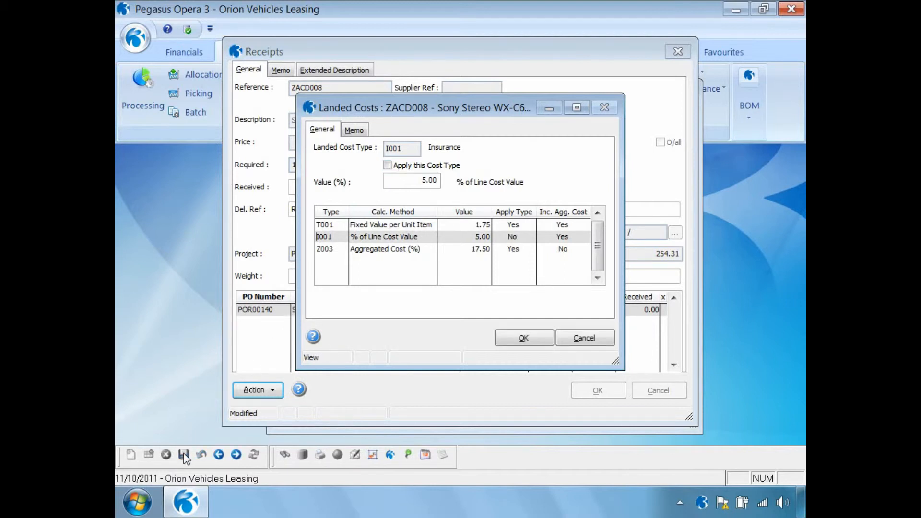
left_click(522, 338)
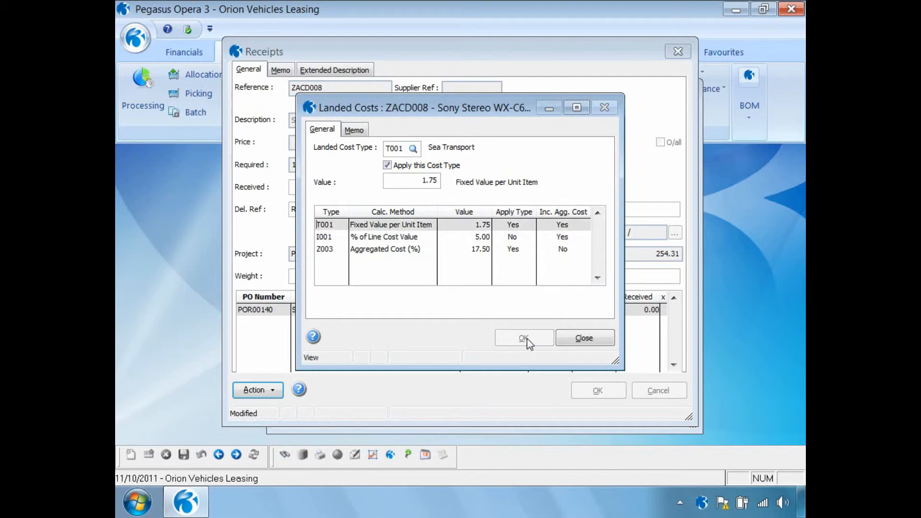
left_click(561, 339)
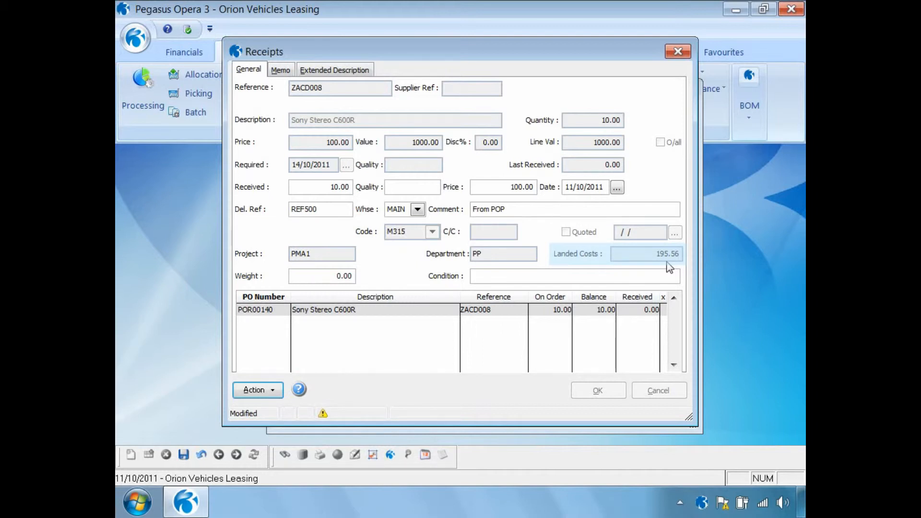
Cancel the landed costs override on the ZACD008 receipt line
left_click(272, 390)
mouse_move(326, 444)
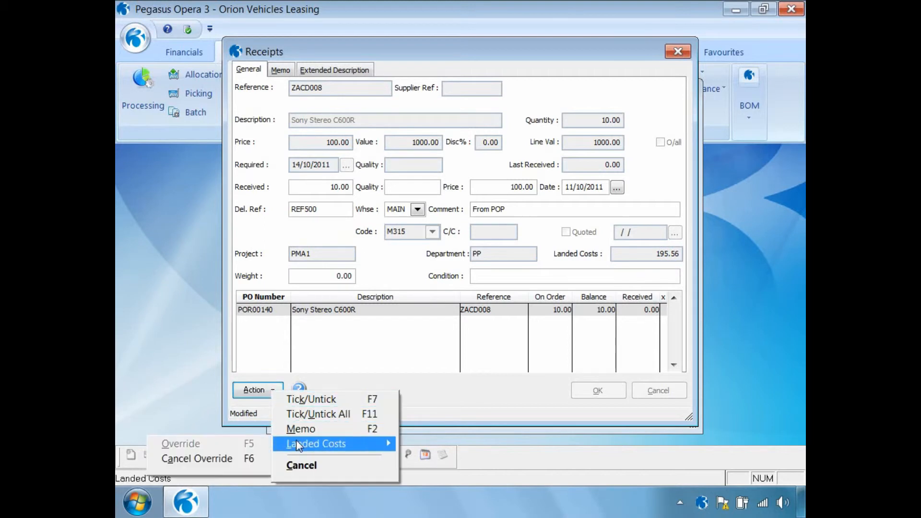
left_click(229, 461)
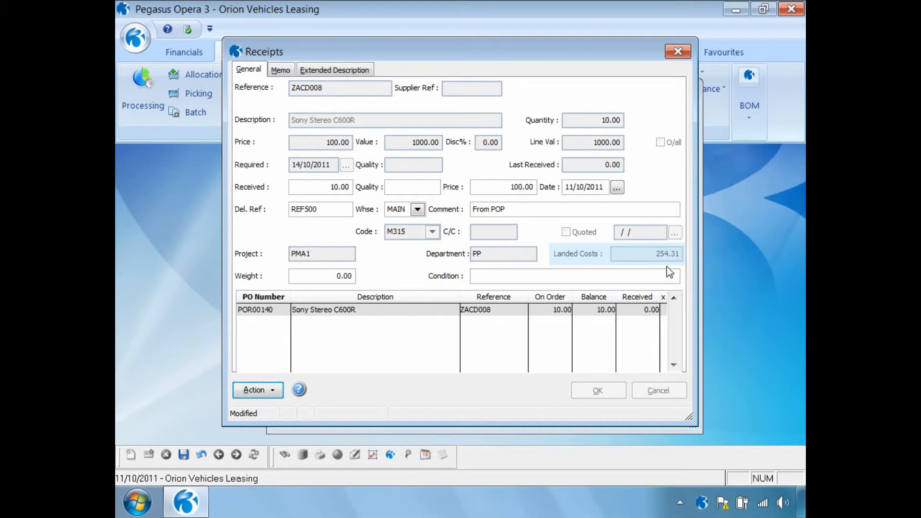
Save the receipt line, confirm the goods receipt, and leave purchase order processing
left_click(186, 455)
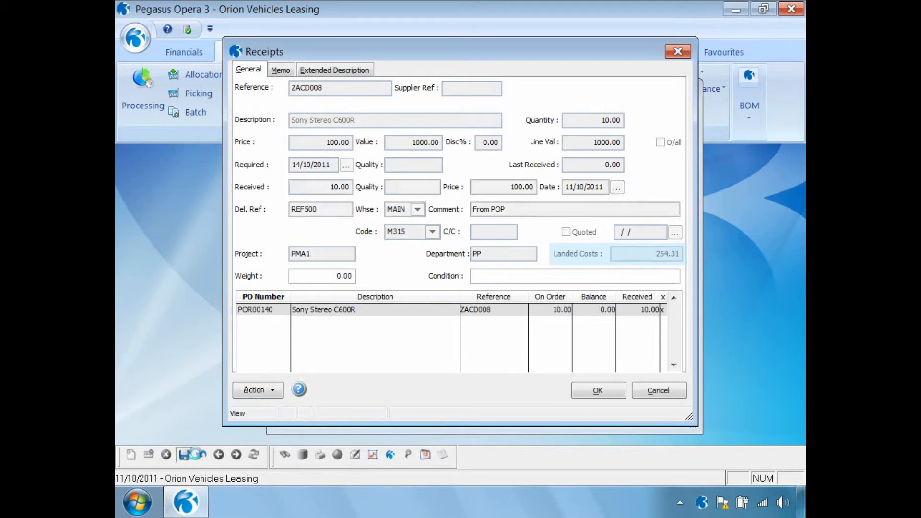
left_click(590, 396)
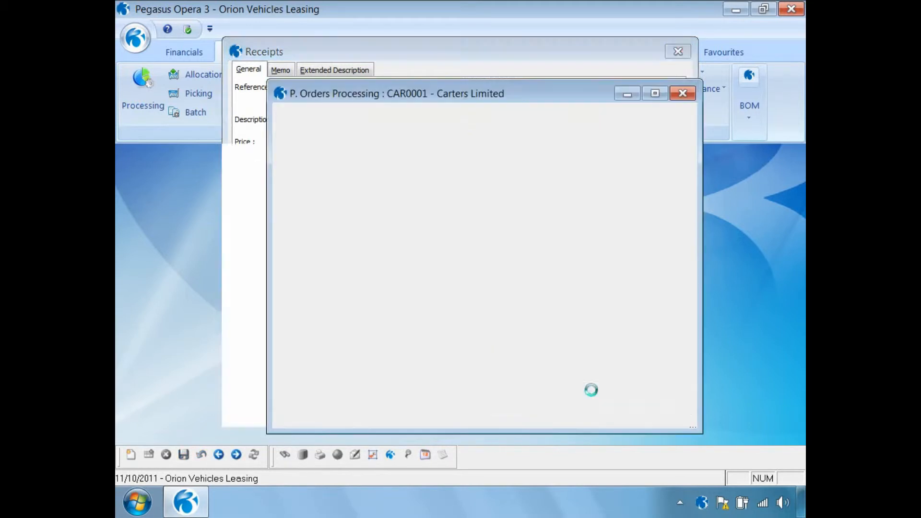
left_click(438, 307)
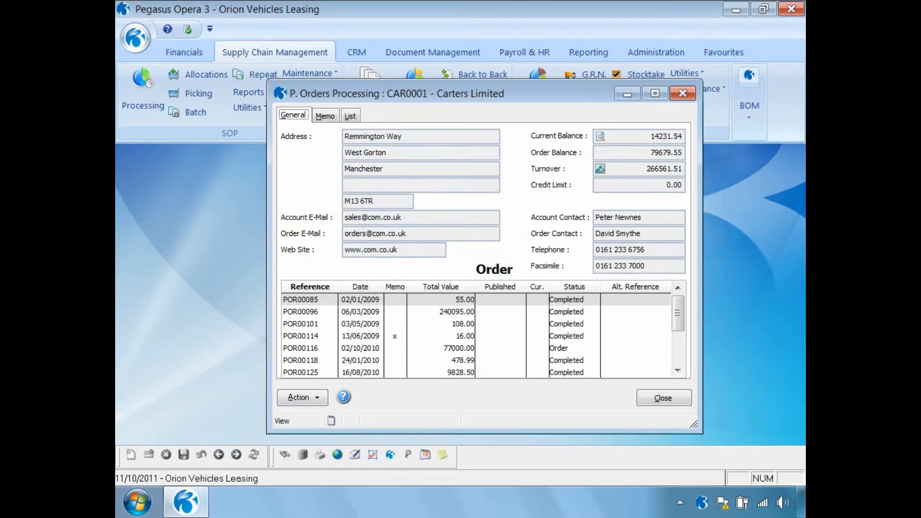
left_click(666, 401)
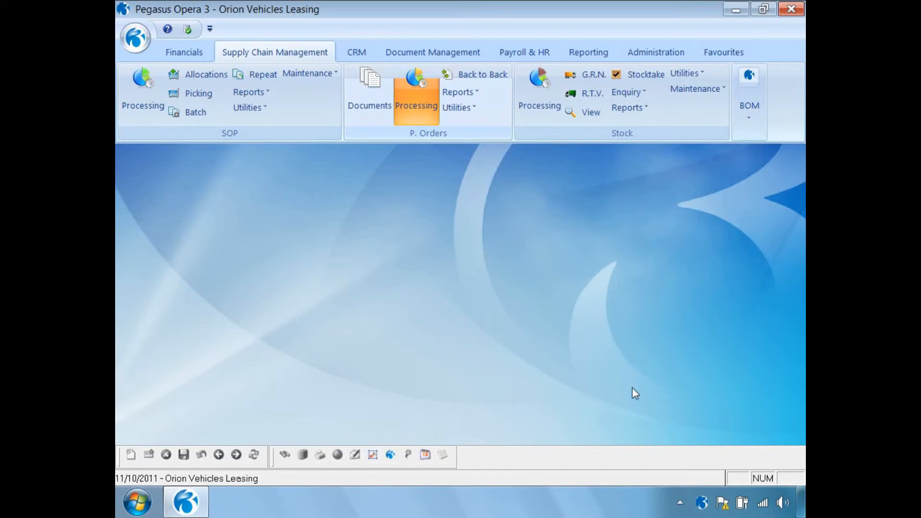
Open the Nominal ledger view and set its range from year 2011 period 10 to year 2011 period 10
left_click(184, 53)
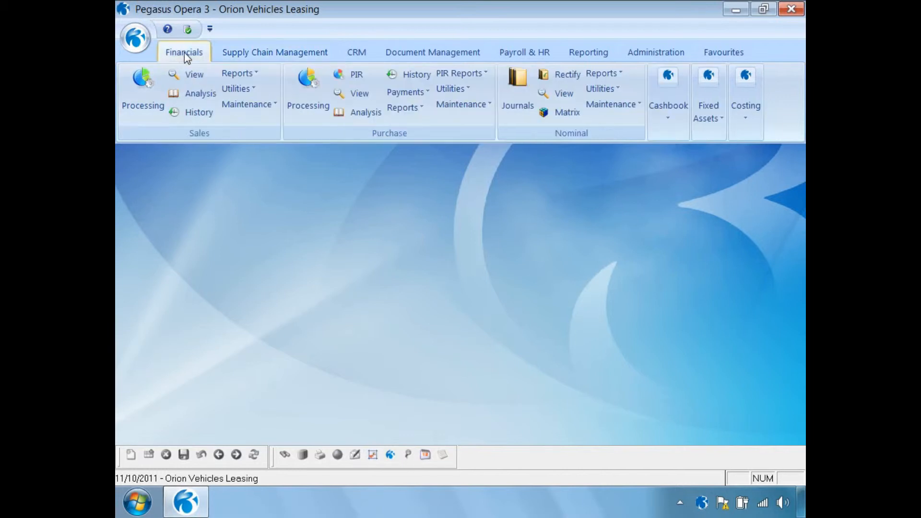
left_click(559, 94)
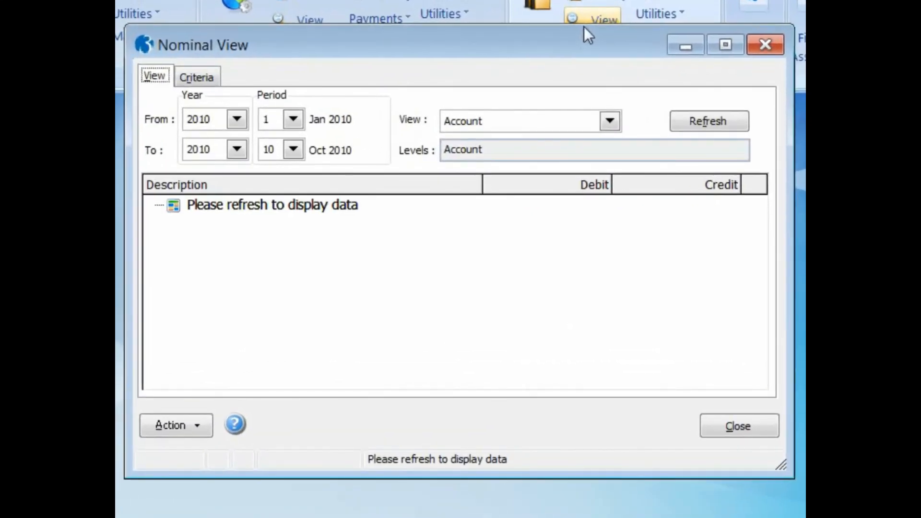
left_click(279, 169)
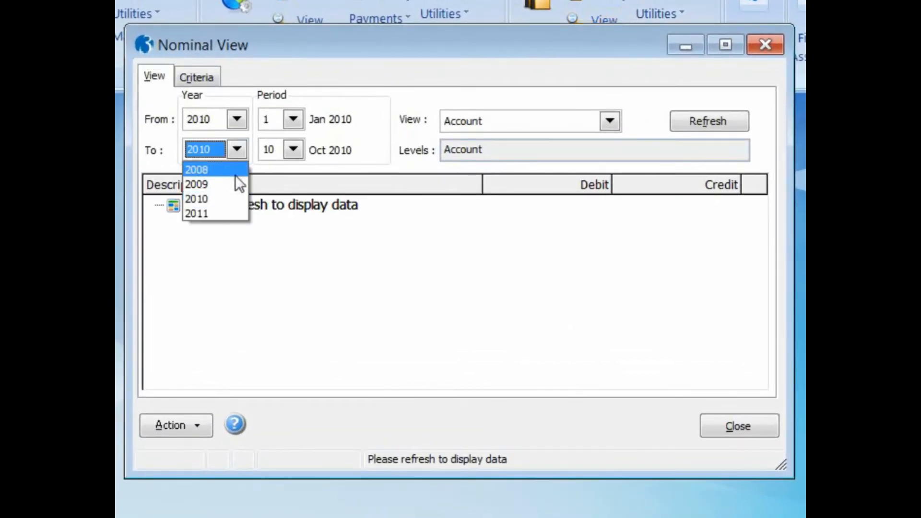
left_click(224, 214)
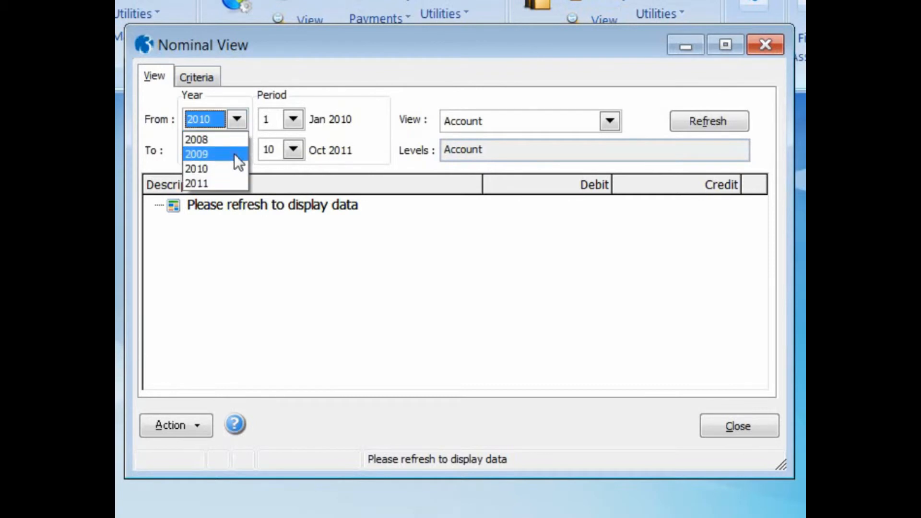
left_click(208, 182)
left_click(293, 119)
left_click(293, 222)
left_click(266, 227)
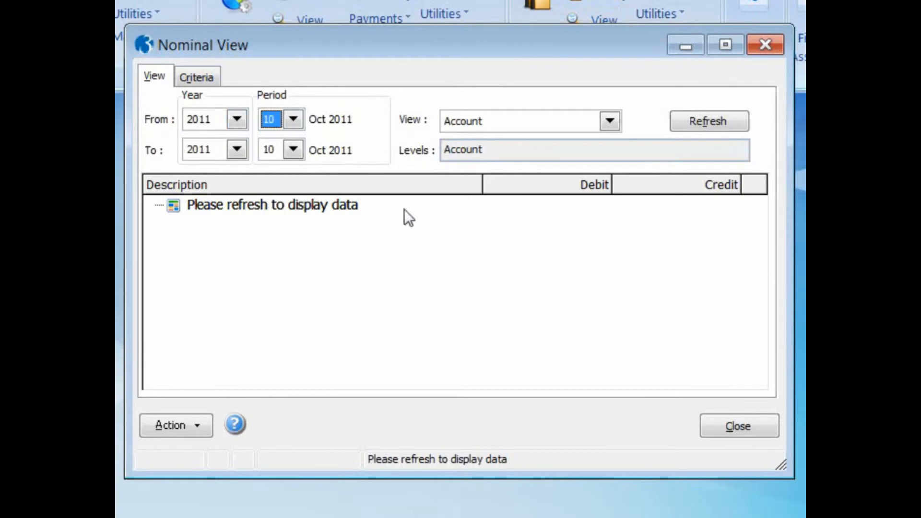
Set the ledger view to the Nominal layout and refresh its data
left_click(609, 122)
left_click(580, 156)
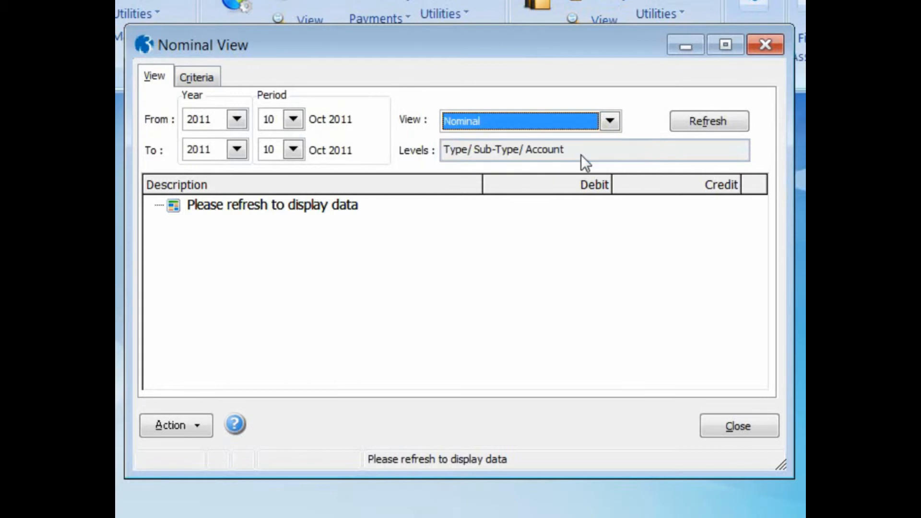
left_click(687, 123)
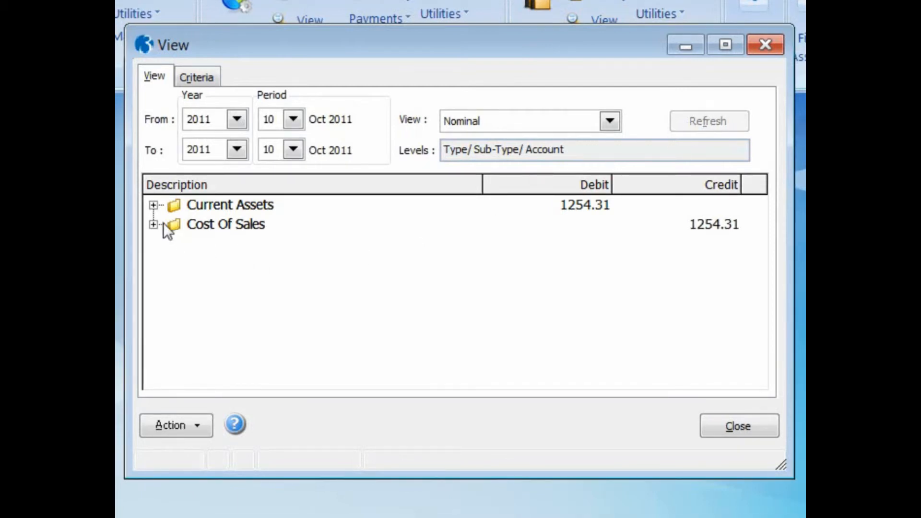
Examine the Stock account transactions under Current Assets, Stocks, and close the transaction list
left_click(152, 206)
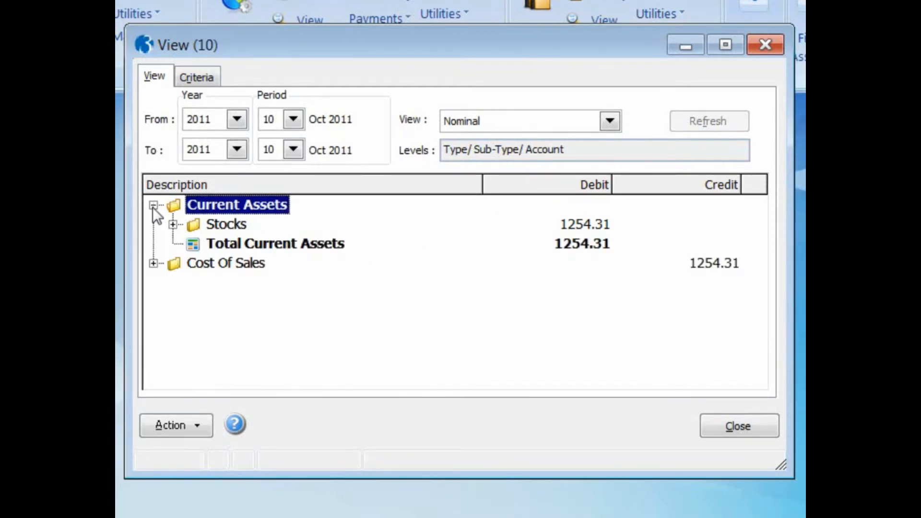
left_click(173, 224)
double_click(212, 243)
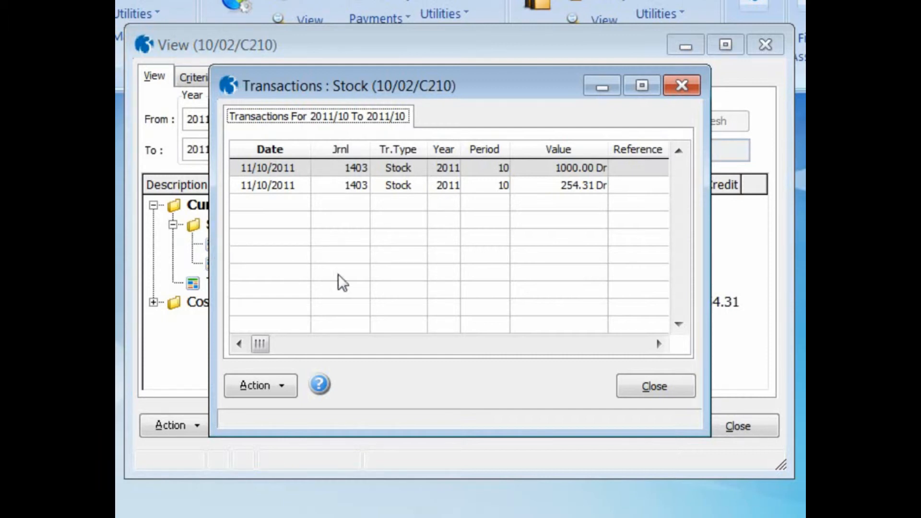
left_click(641, 383)
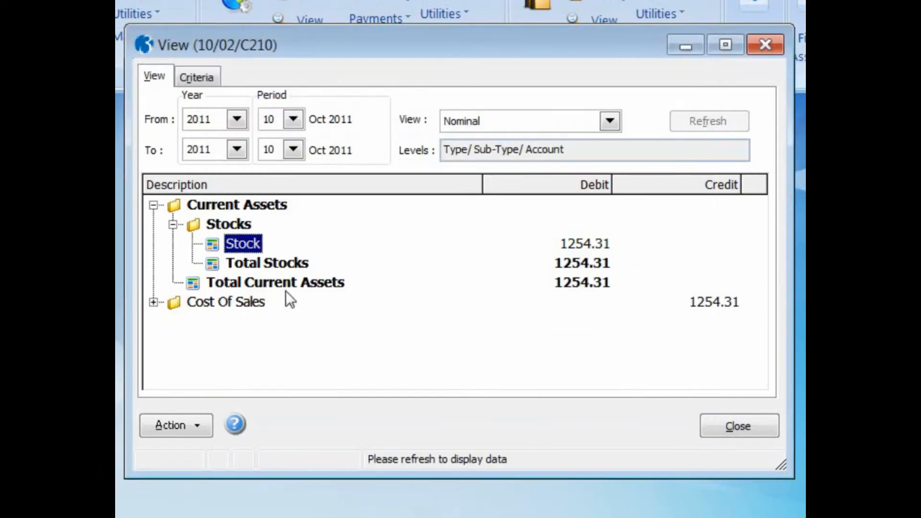
Examine the Goods In and Freight Costs transactions under Cost Of Sales, Stock and BOM Movements
left_click(154, 301)
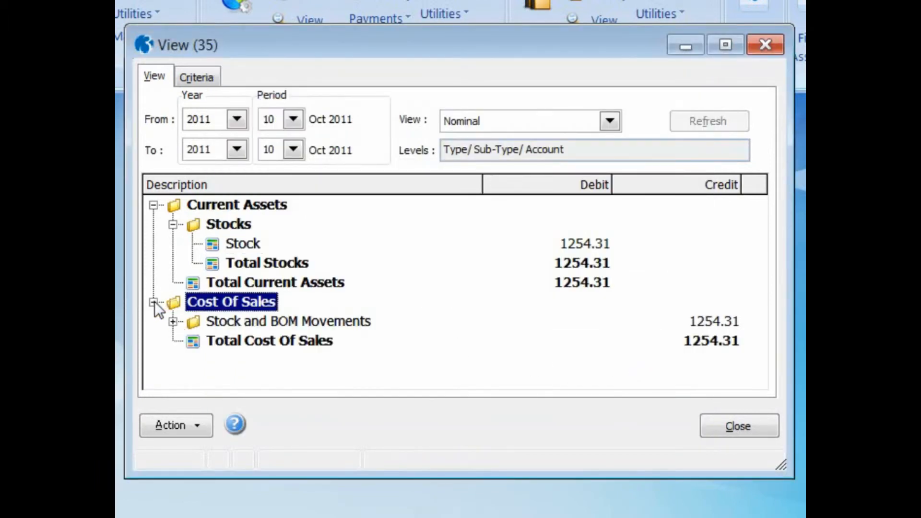
left_click(173, 322)
double_click(212, 341)
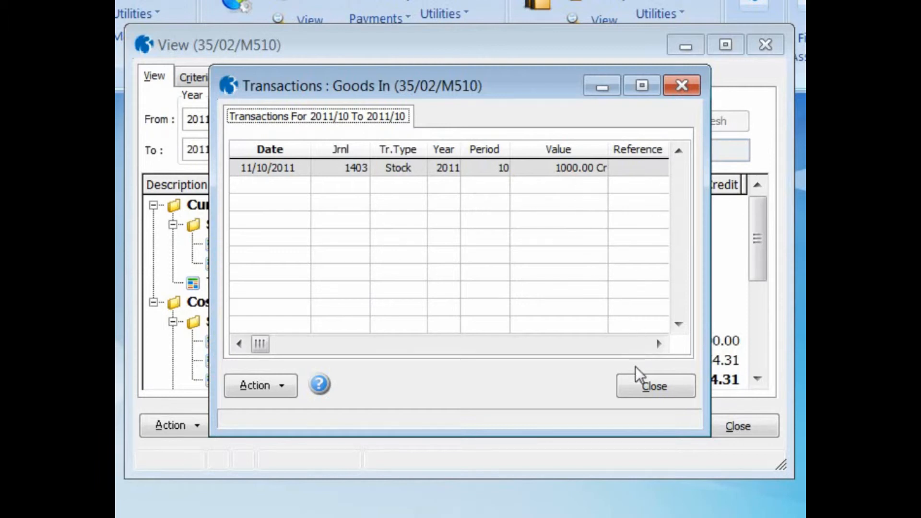
left_click(640, 384)
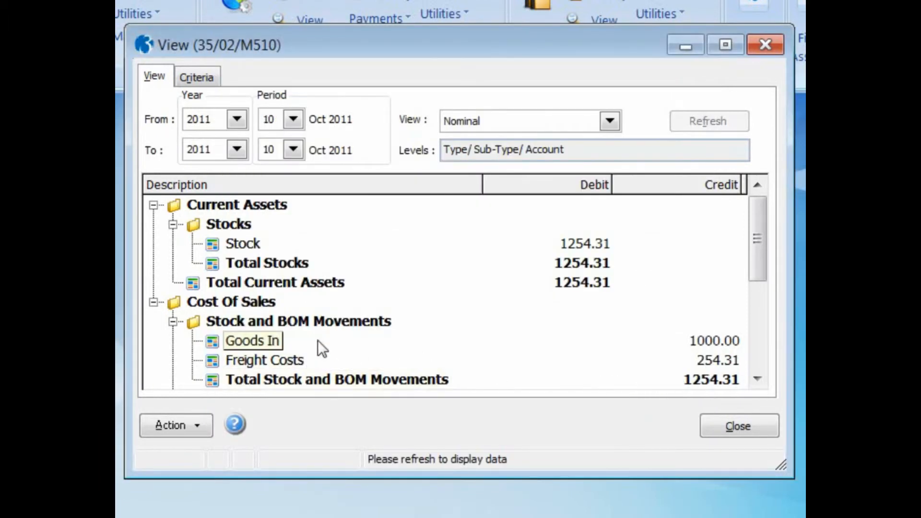
double_click(209, 359)
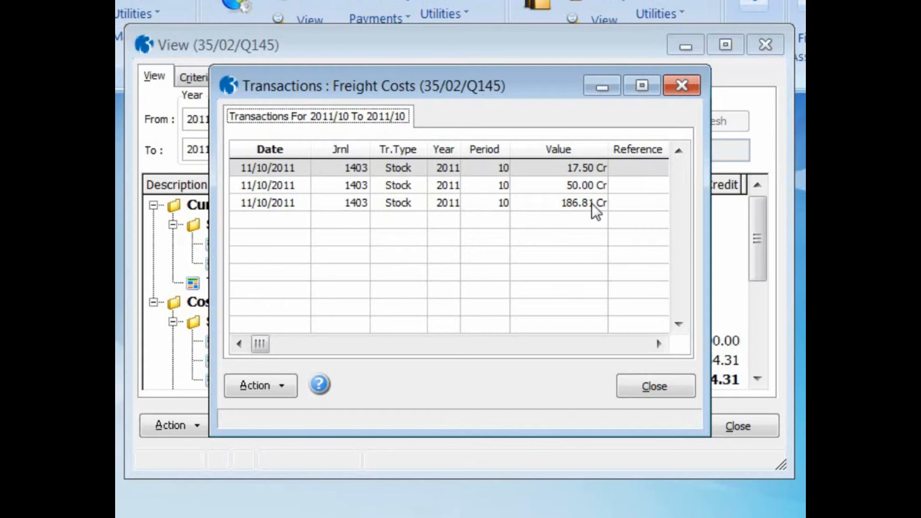
left_click(654, 386)
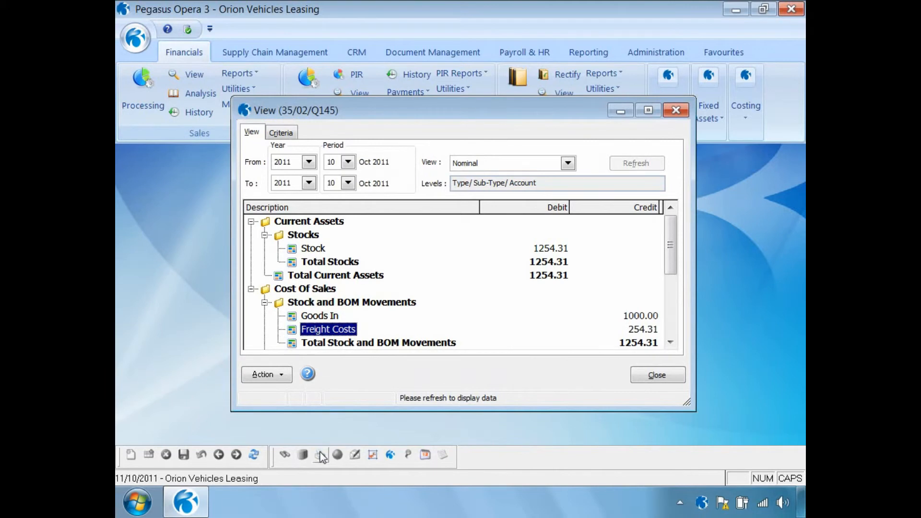
Publish the Nominal View report to screen, examine it at 125% zoom, and close the report and the ledger view
left_click(320, 455)
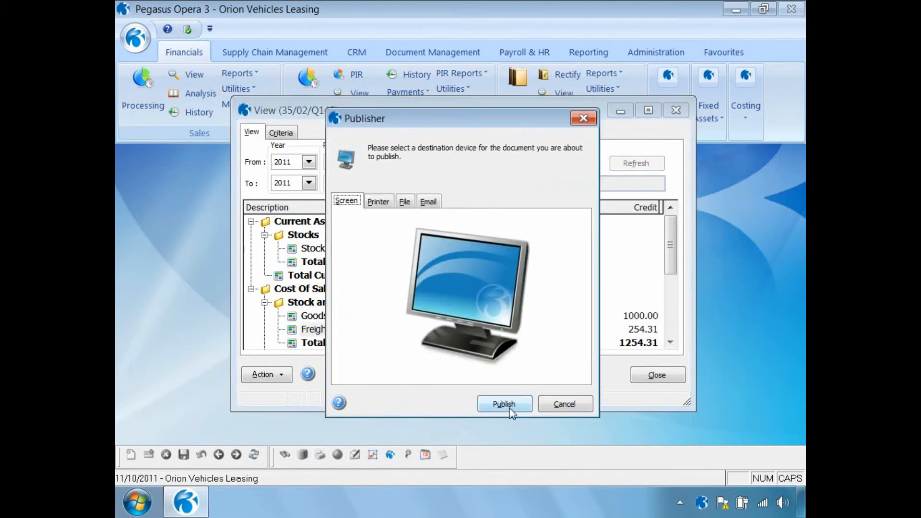
left_click(510, 410)
left_click(322, 428)
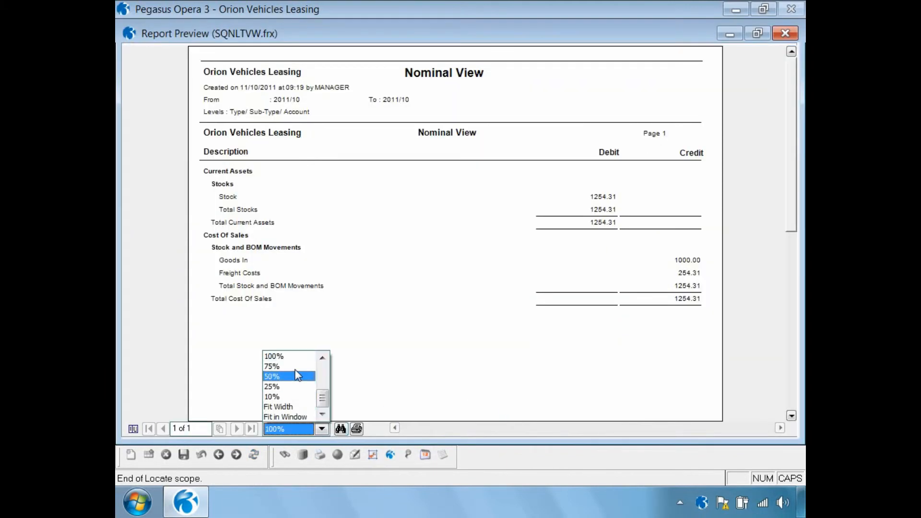
left_click(322, 357)
left_click(322, 357)
left_click(307, 366)
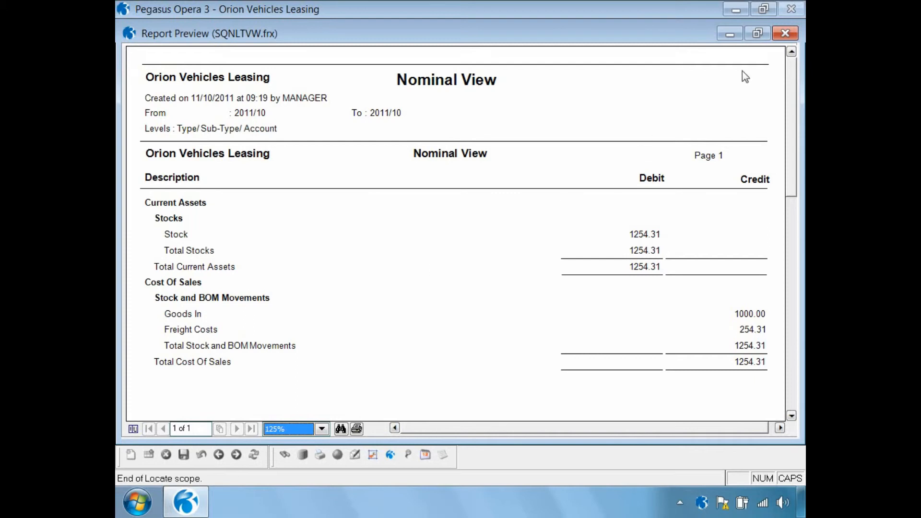
left_click(785, 33)
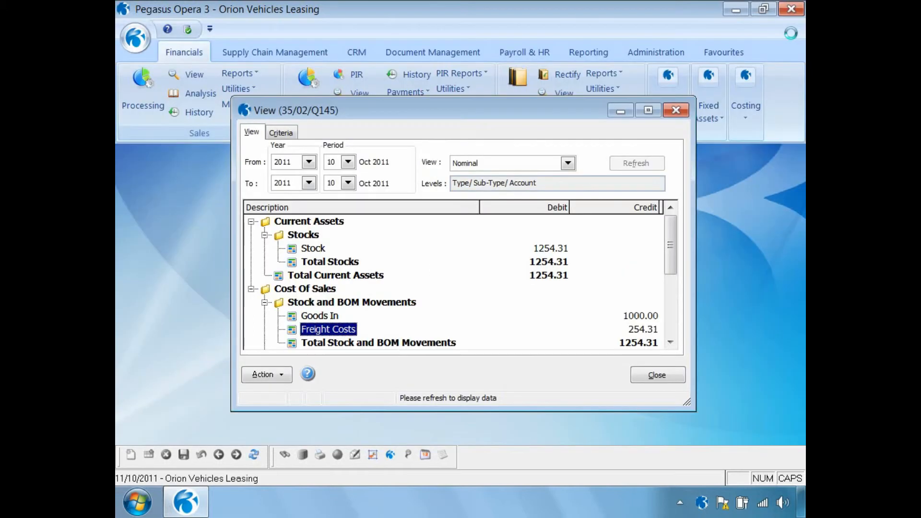
left_click(653, 376)
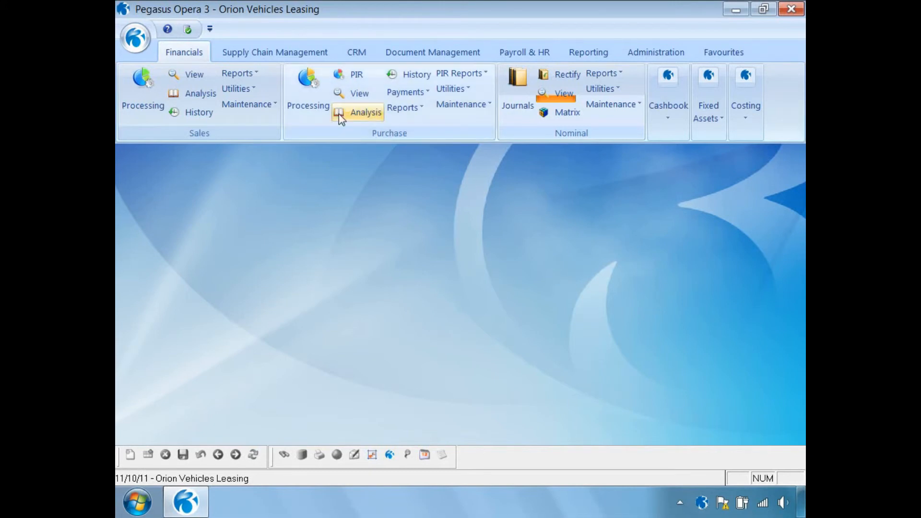
Open the Stock Valuation report and limit its product range to ZACD008, with landed costs included
left_click(287, 56)
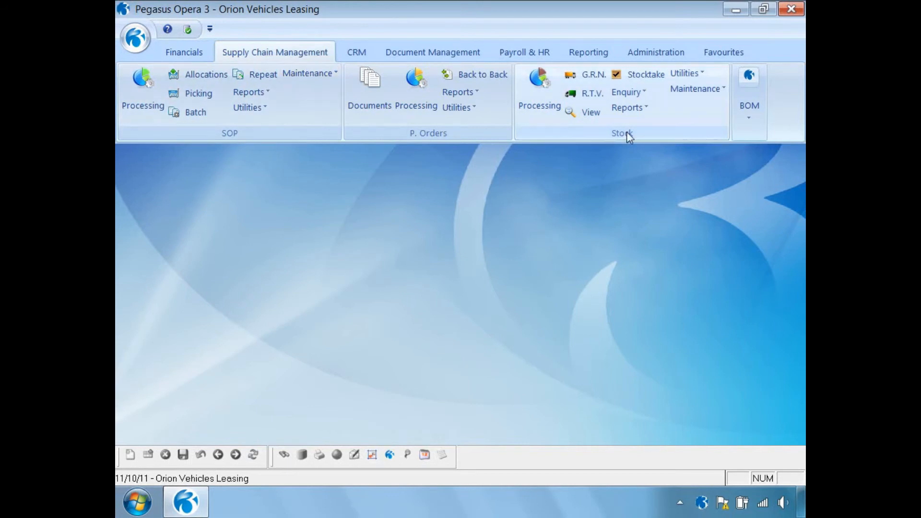
left_click(632, 110)
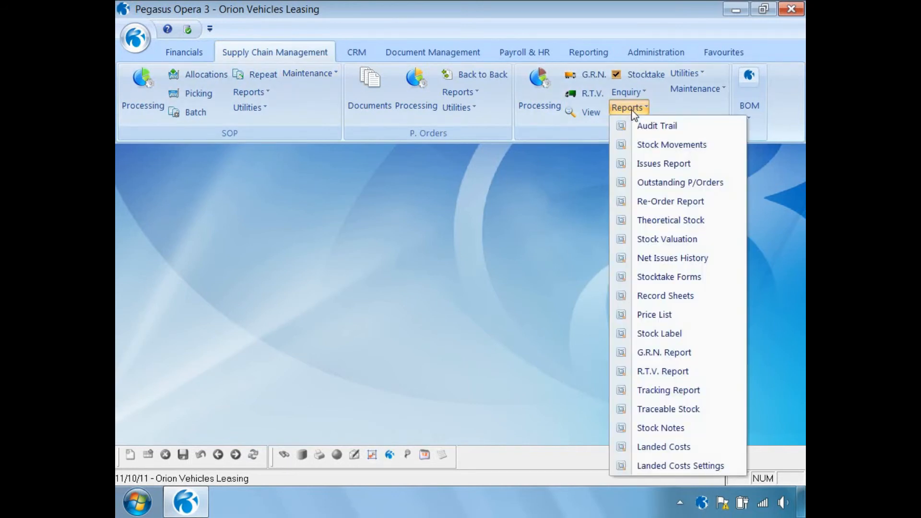
left_click(658, 238)
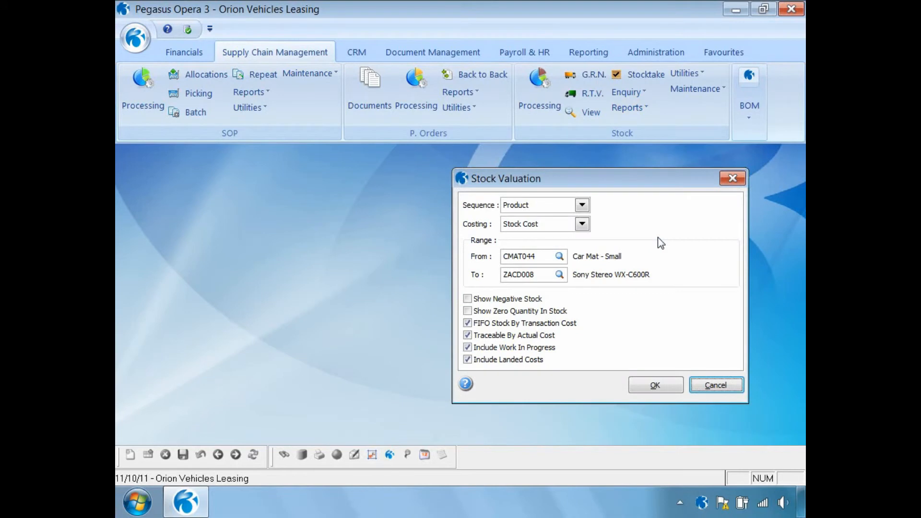
left_click(547, 256)
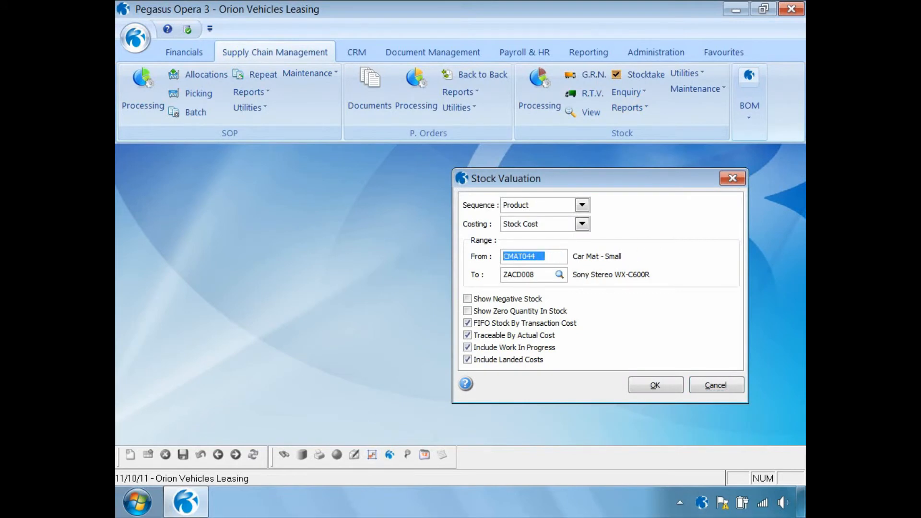
type("ZACD")
key("Tab")
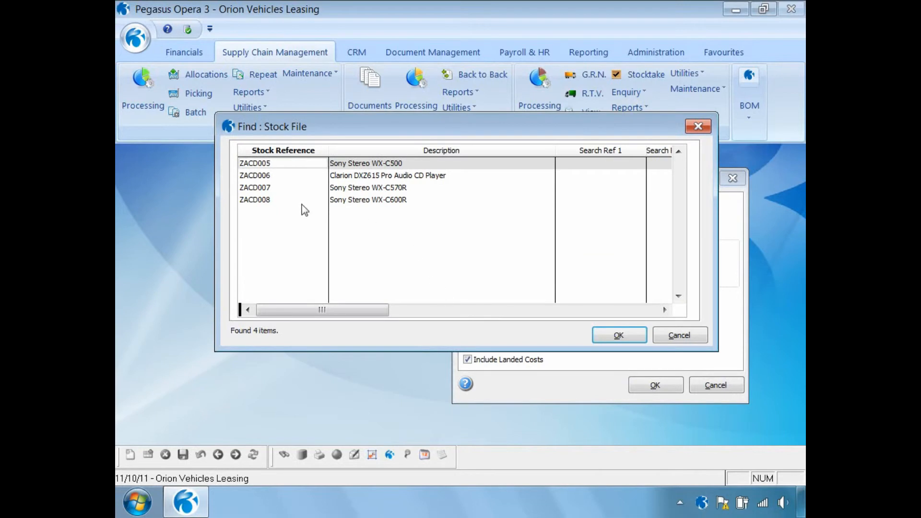
double_click(271, 201)
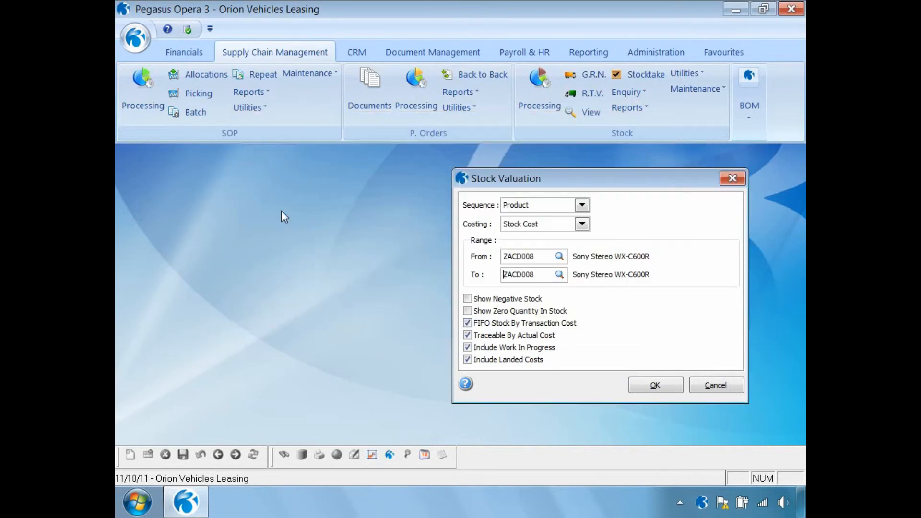
Publish the Stock Valuation report to screen, examine its landed cost and margin columns, and close the report
left_click(647, 388)
left_click(509, 404)
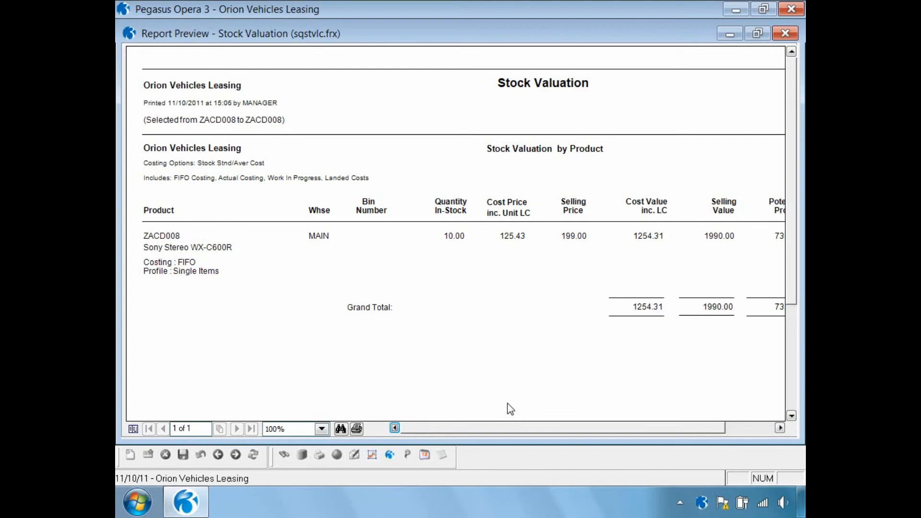
left_click(780, 428)
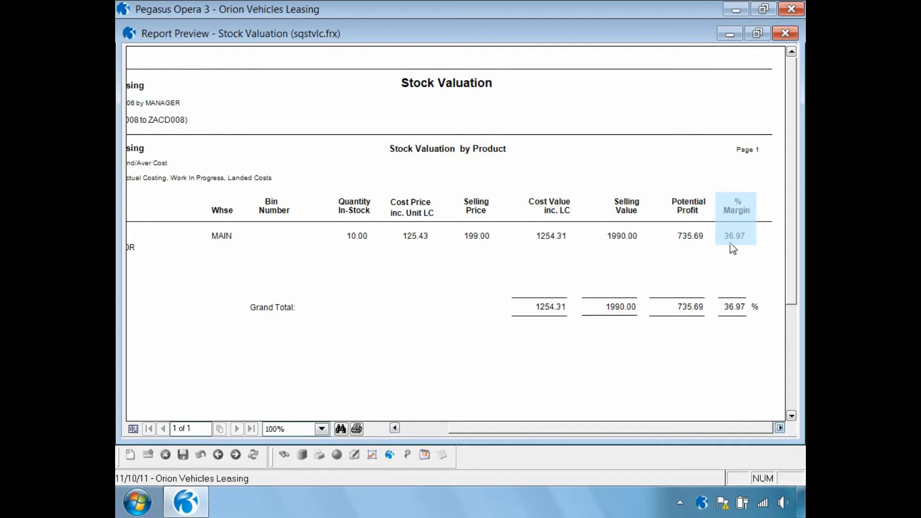
left_click(786, 33)
Publish the Landed Costs Settings report to screen for products CMAT044 to ZACD008, examine it, and close it
left_click(621, 111)
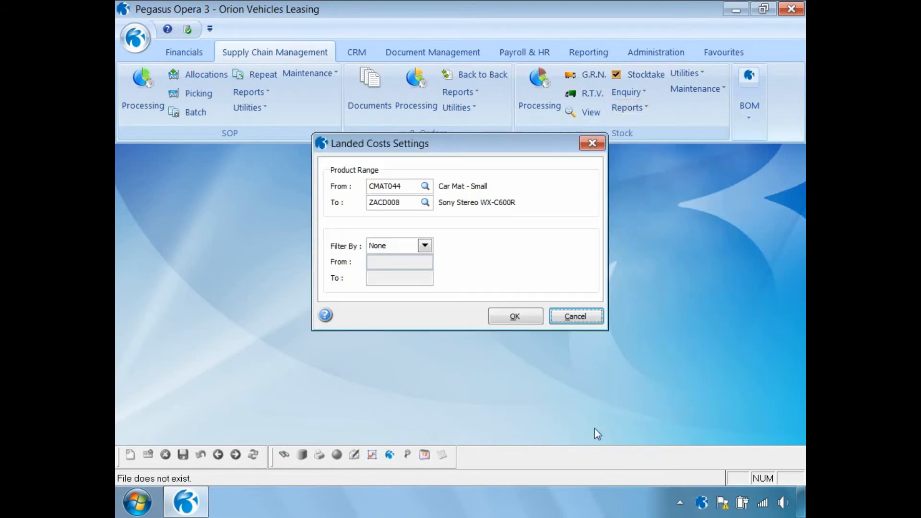
left_click(499, 316)
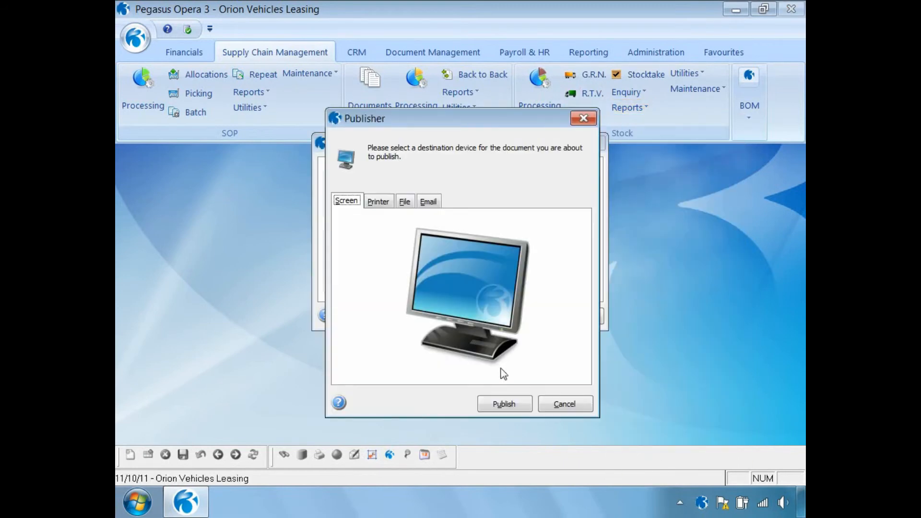
left_click(497, 405)
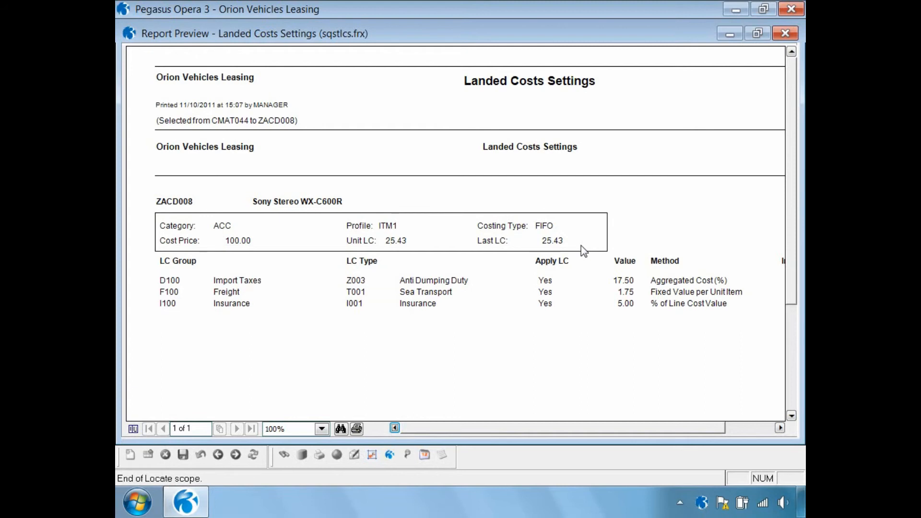
left_click(789, 33)
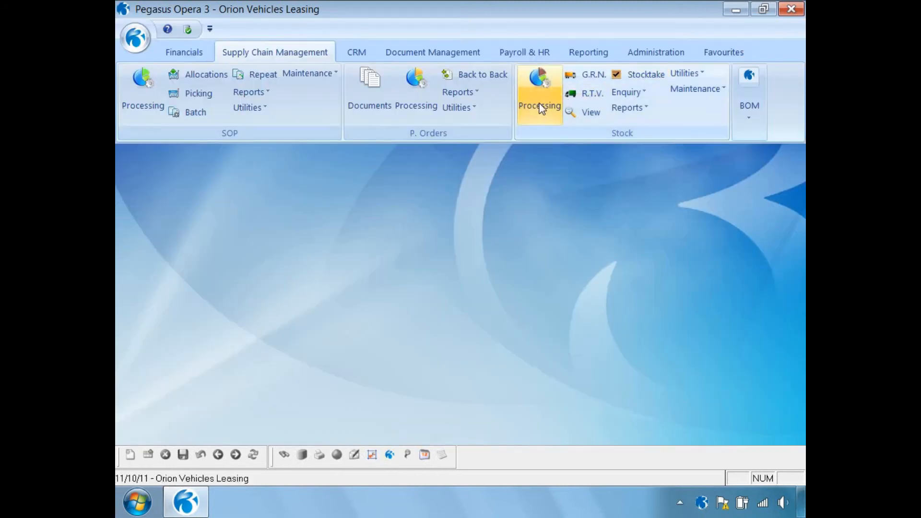
Examine the cost and landed cost fields on the ZACD008 stock record and close the record
left_click(536, 97)
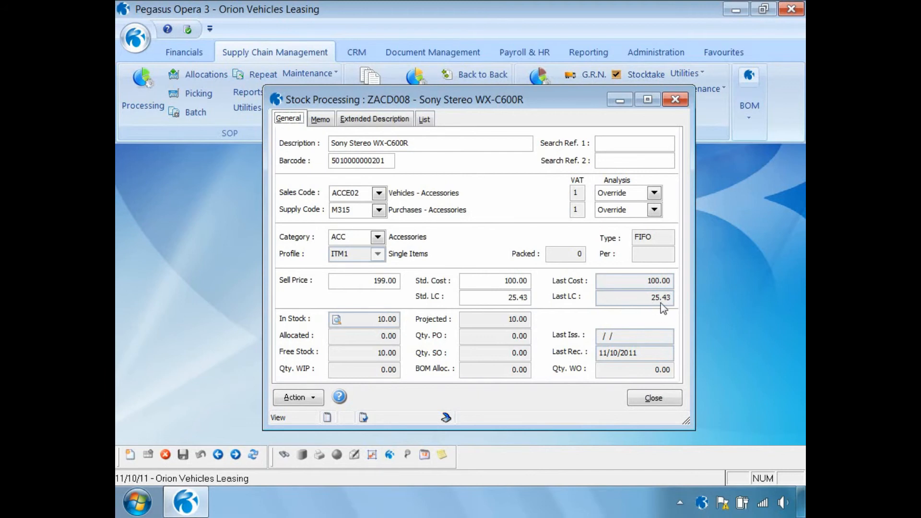
left_click(645, 398)
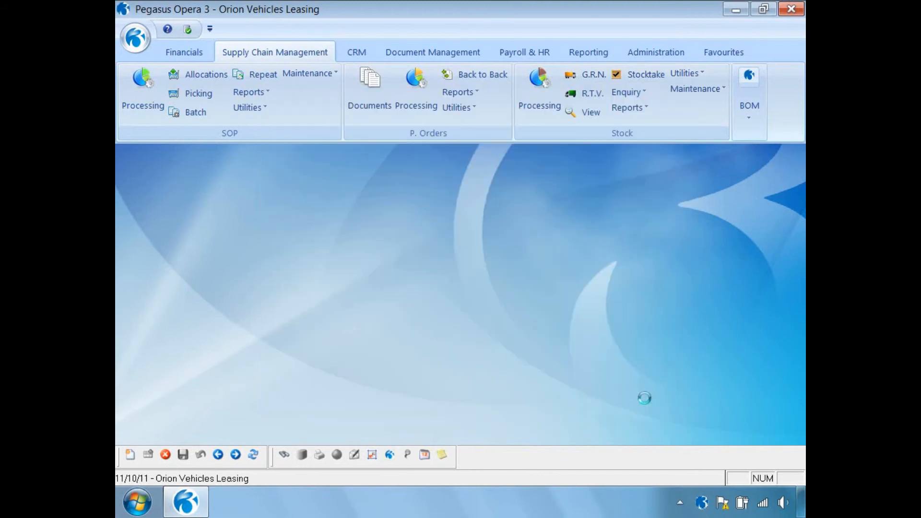
Set the Stock View start date to 11/10/2011, include Receipt transactions in the criteria, and refresh the data
left_click(590, 112)
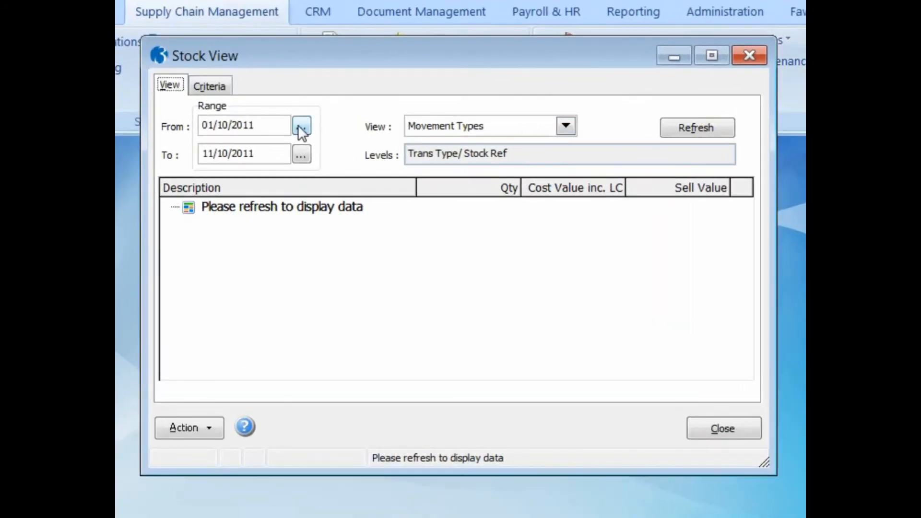
left_click(301, 127)
left_click(359, 365)
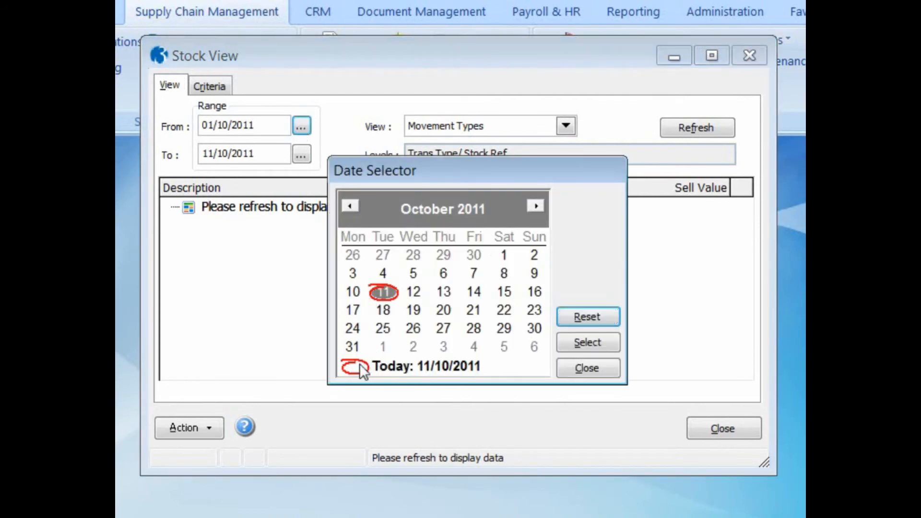
left_click(579, 341)
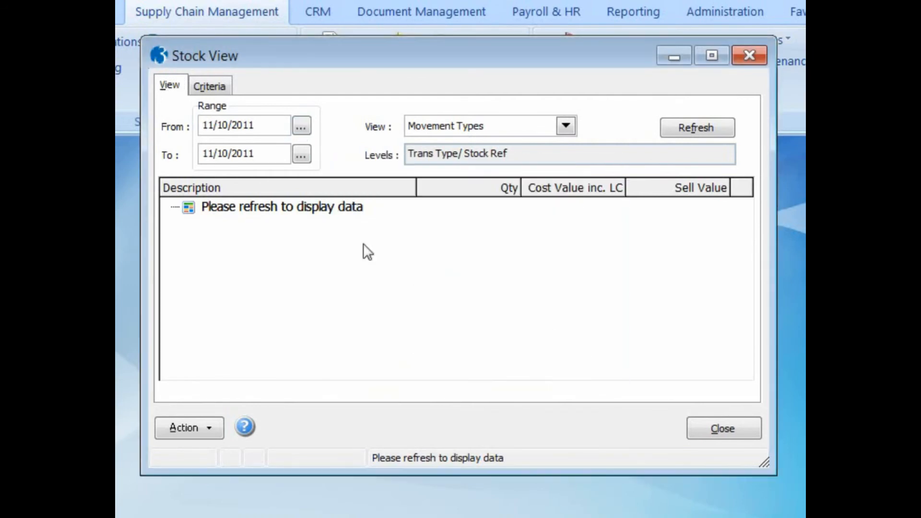
left_click(207, 86)
left_click(246, 372)
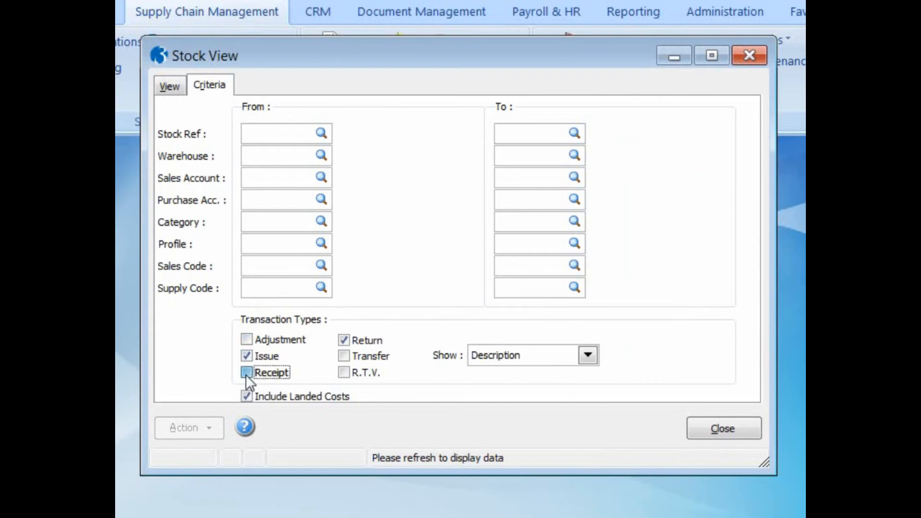
left_click(169, 88)
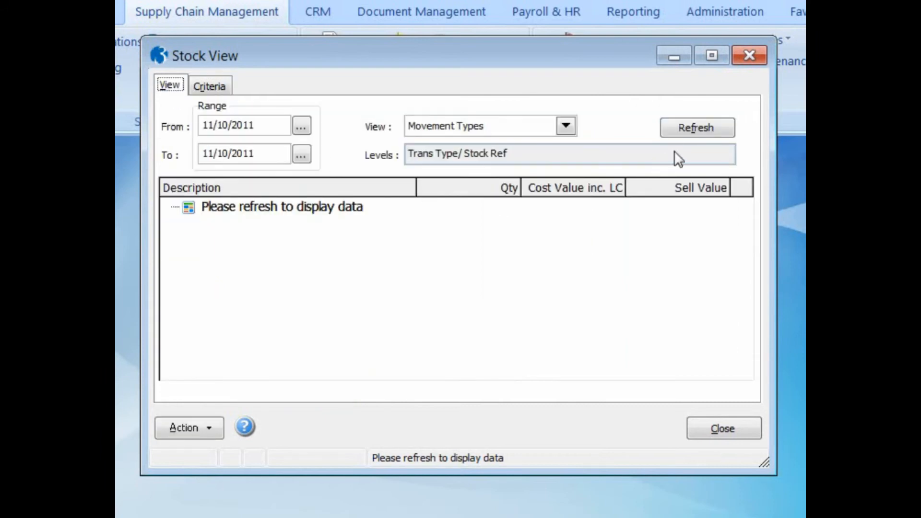
left_click(674, 128)
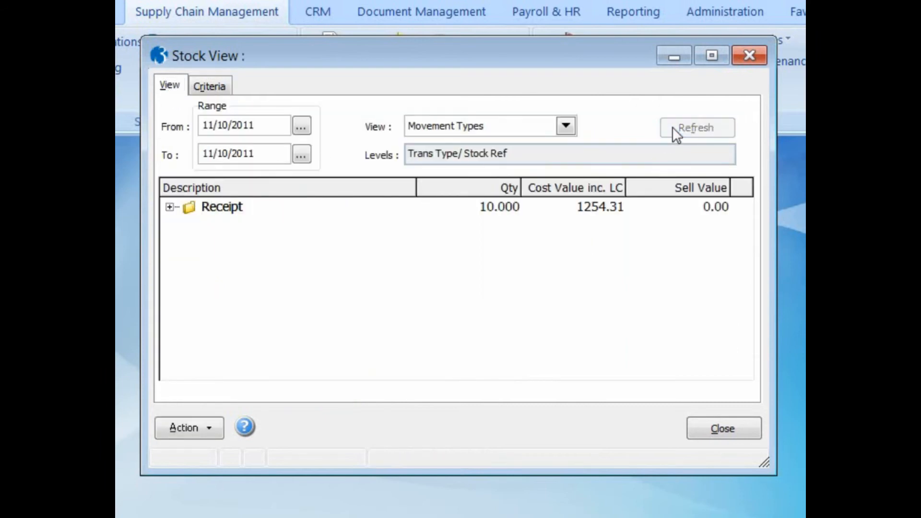
Examine the receipt transaction for Sony Stereo WX-C600R, including its shipping reference, and close the Stock View
left_click(169, 207)
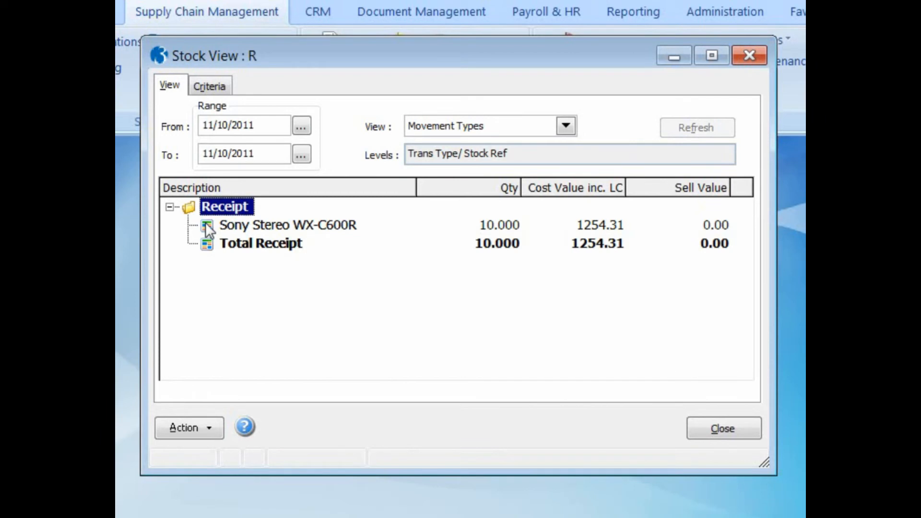
double_click(206, 223)
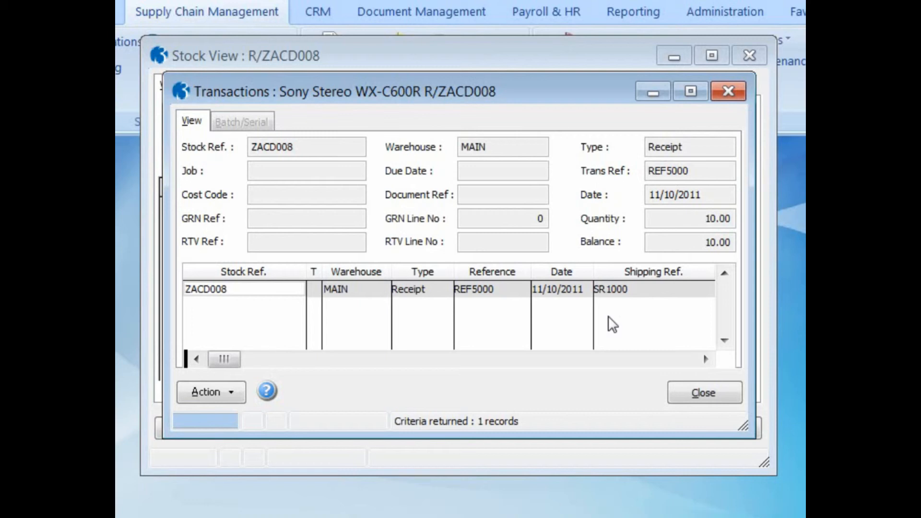
left_click(711, 388)
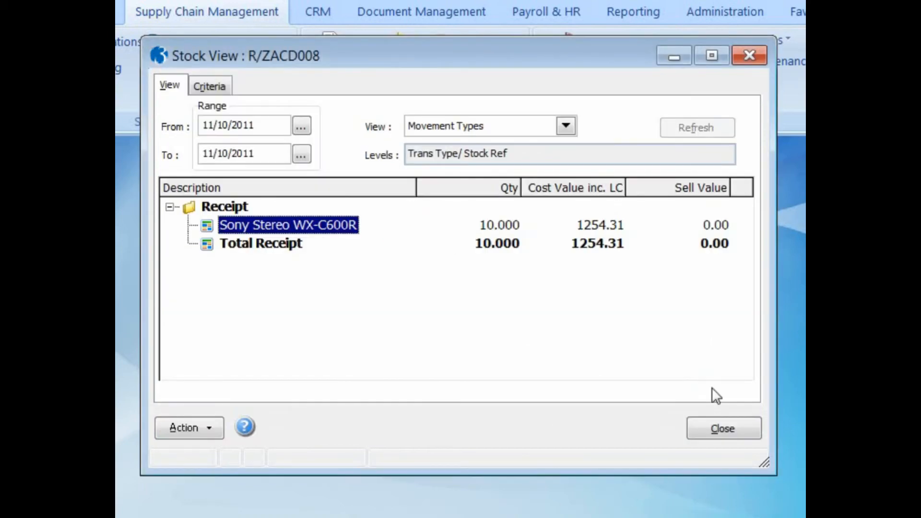
left_click(718, 431)
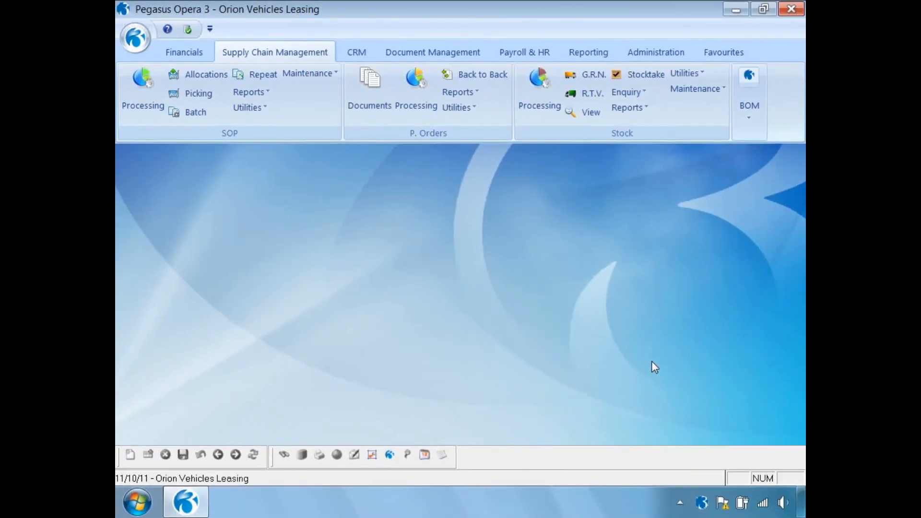
Start a new sales invoice for Adams Light Engineering Ltd, publishing to a PDF print spooler file named 1 with description INVOICE
left_click(143, 91)
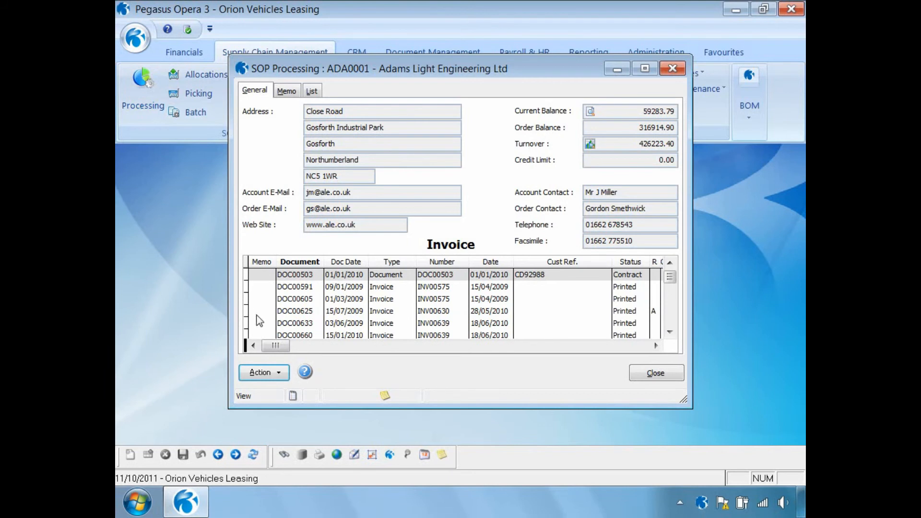
left_click(268, 374)
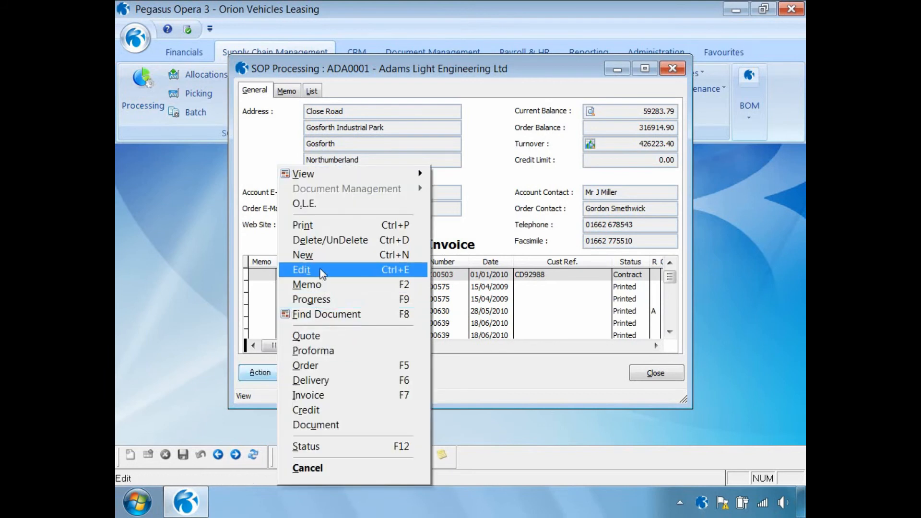
left_click(309, 254)
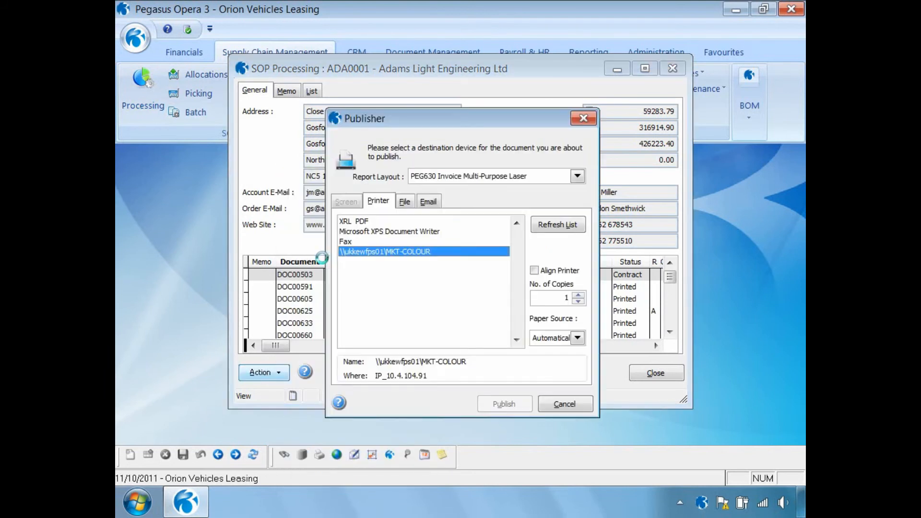
left_click(403, 204)
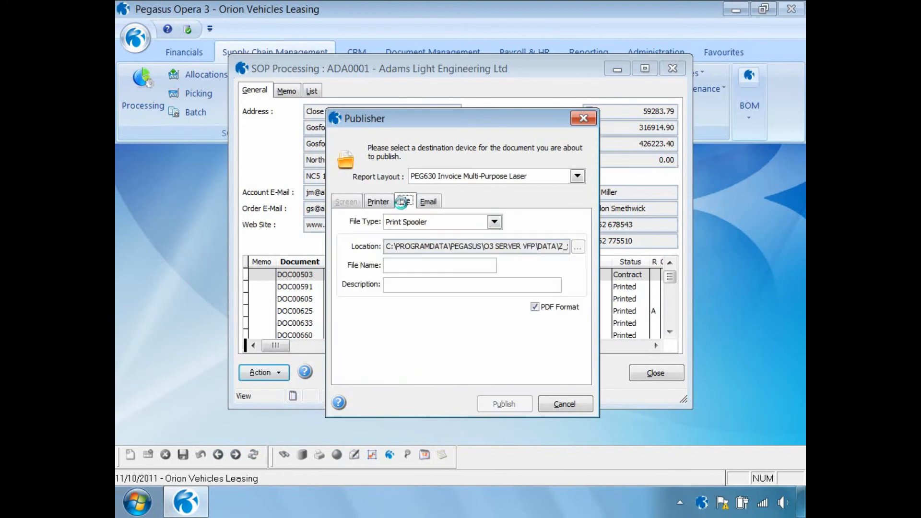
left_click(397, 266)
type("1")
key("Tab")
type("INVOICE")
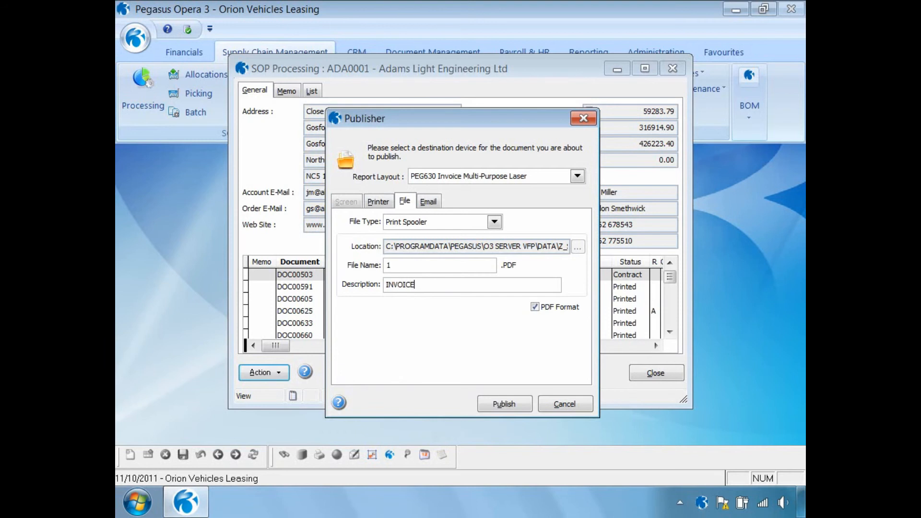
left_click(499, 403)
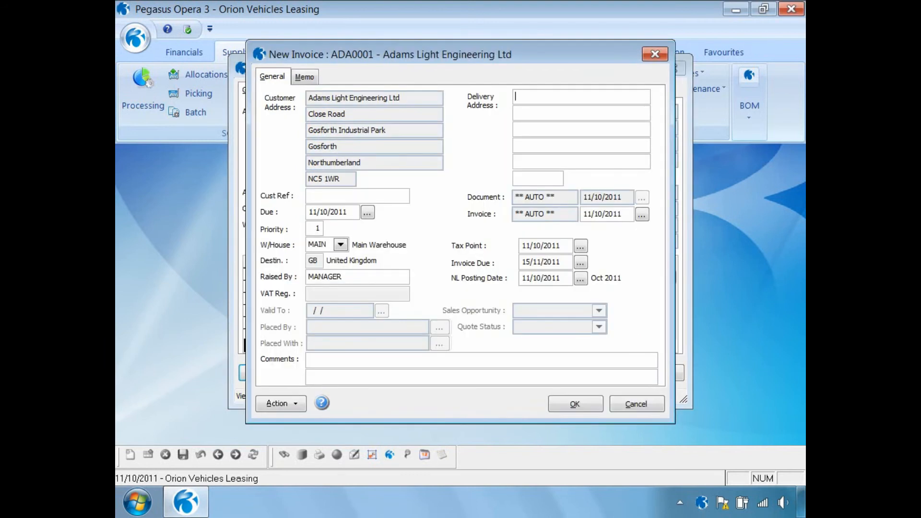
Accept the invoice header, enter a line for ZACD008 with quantity 1, and examine its sell price, cost including landed costs and margin
left_click(582, 406)
type("ZAC")
key("Return")
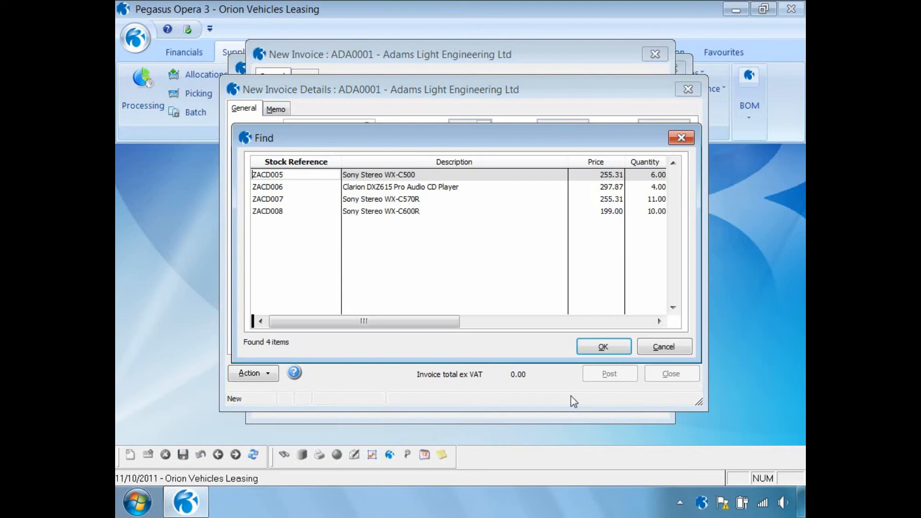
left_click(271, 211)
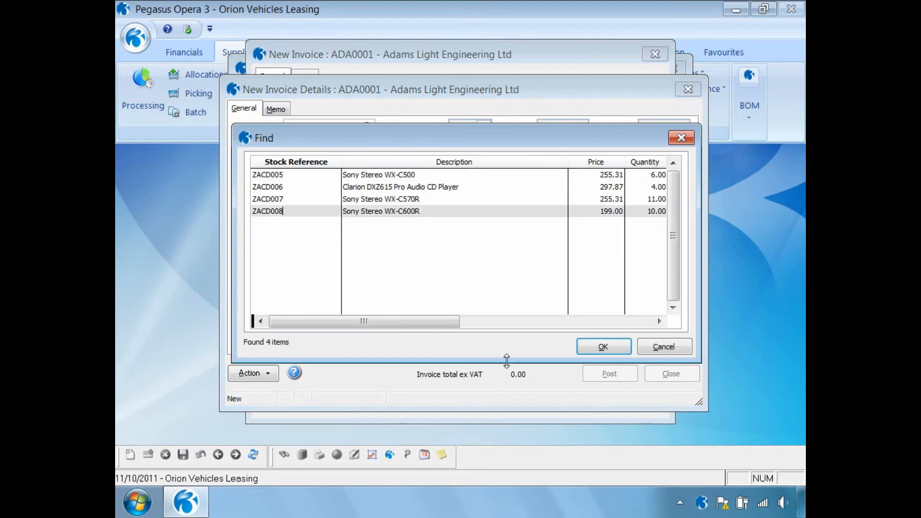
left_click(600, 351)
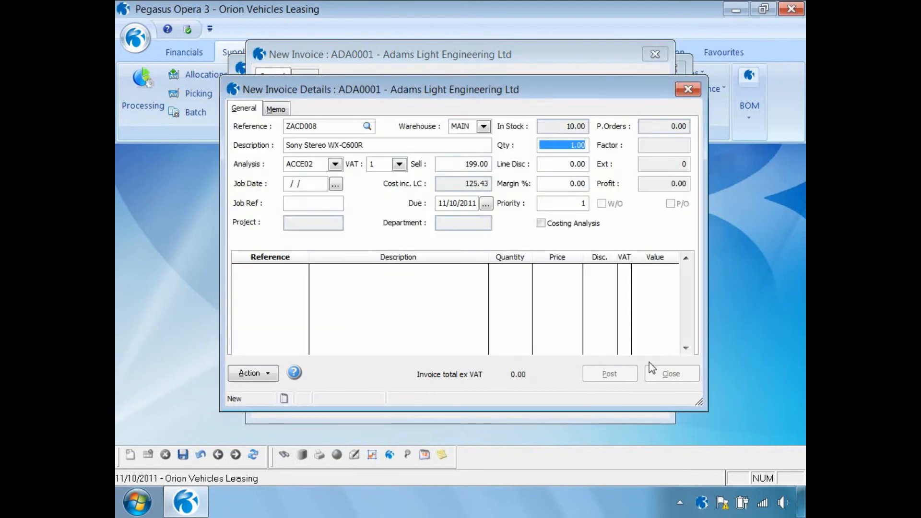
key("Tab")
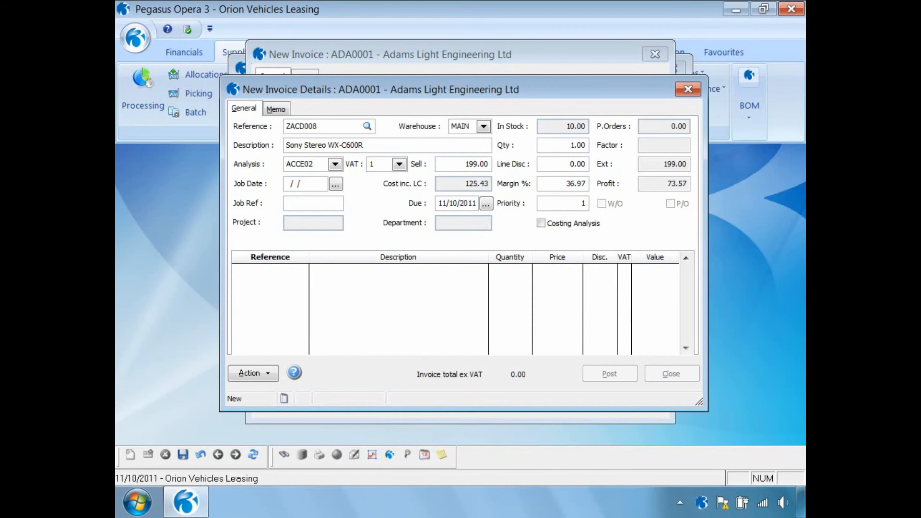
left_click(457, 161)
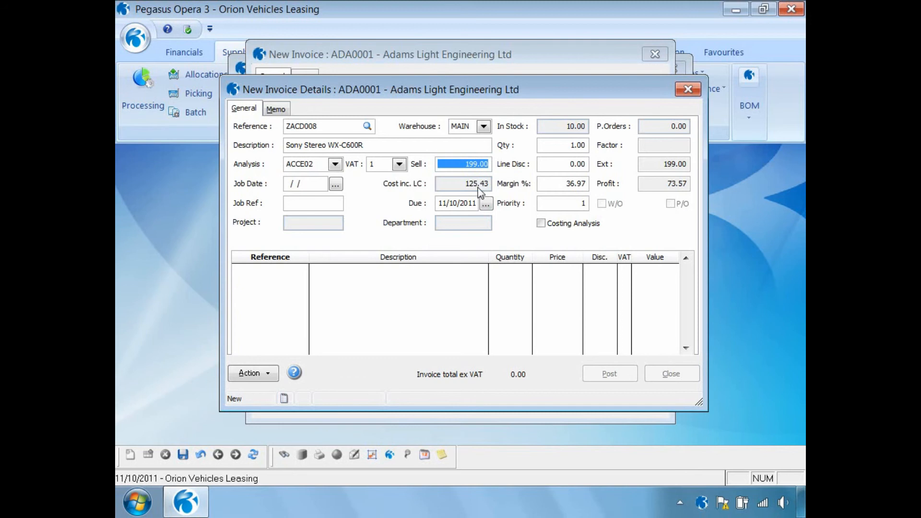
Save the ZACD008 line, post the invoice with the document value updated to 233.83, and decline capturing a document for the posting
left_click(183, 456)
left_click(596, 373)
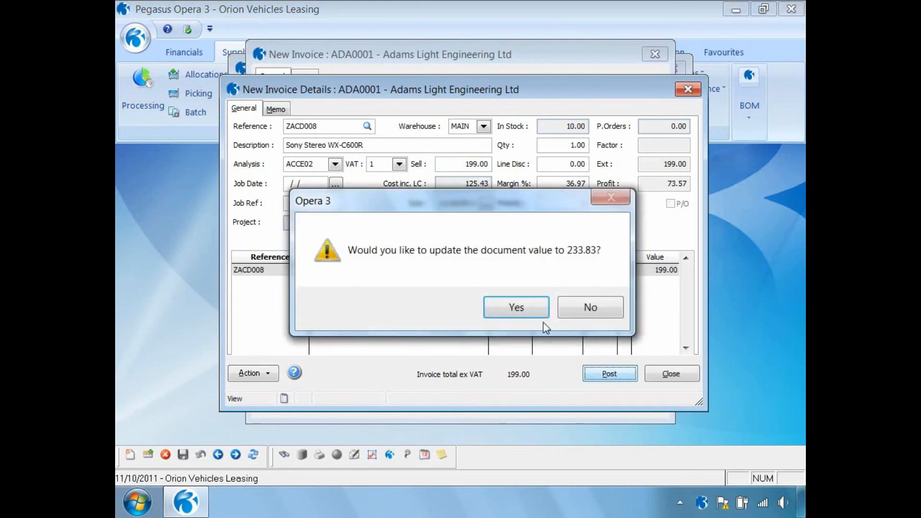
left_click(524, 308)
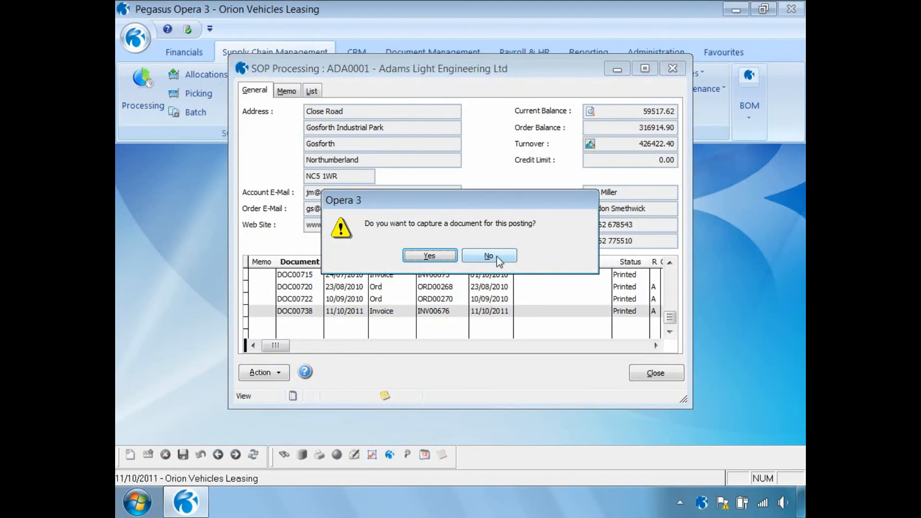
left_click(497, 256)
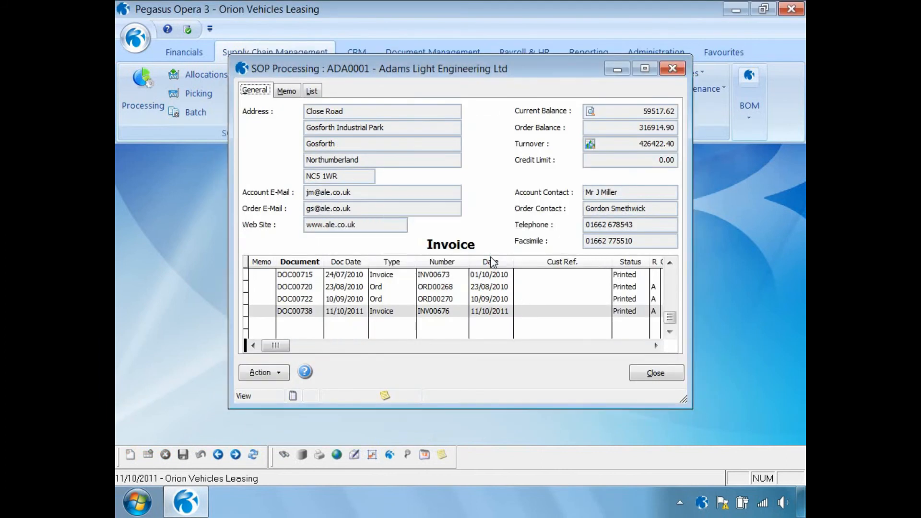
Examine the posted invoice's totals, including cost with landed costs, profit and margin, and close SOP Processing
left_click(269, 374)
mouse_move(302, 173)
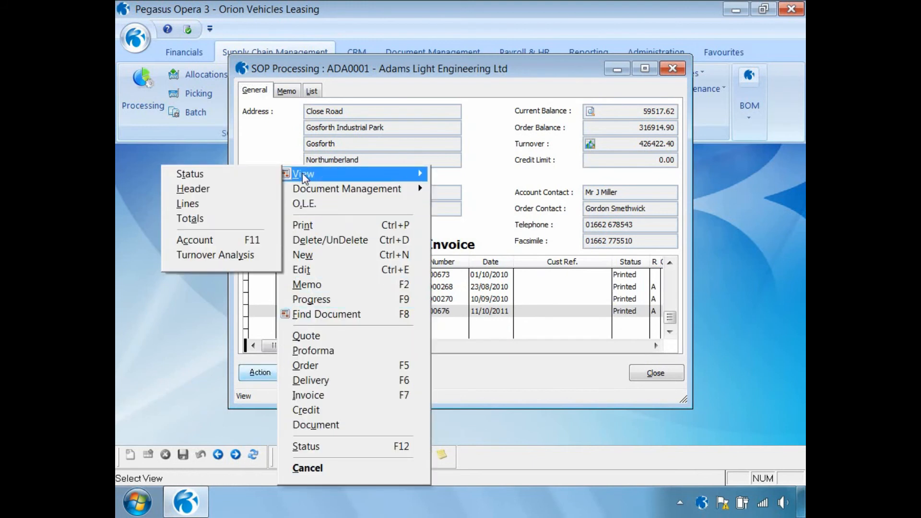
left_click(194, 220)
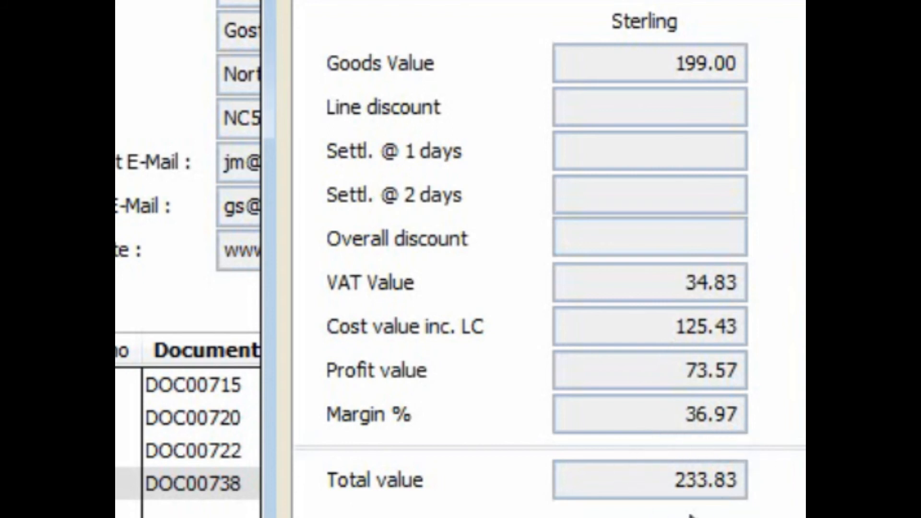
left_click(614, 359)
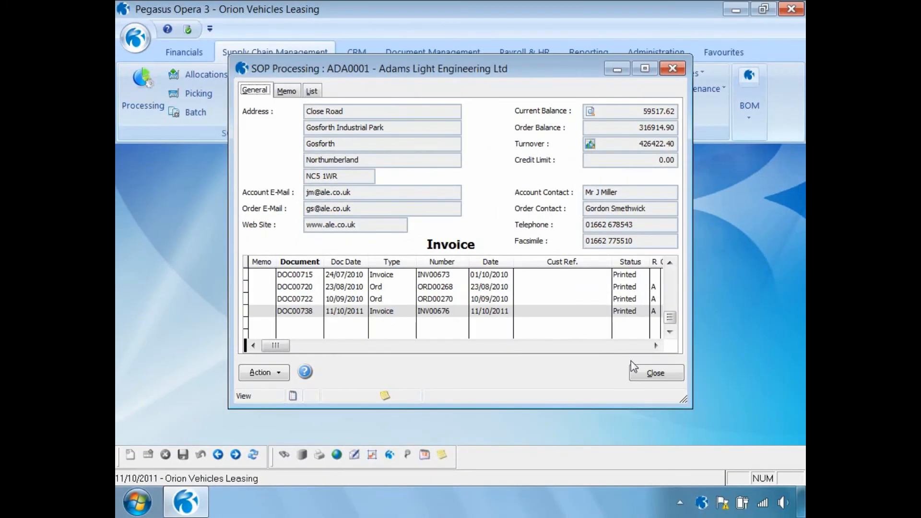
left_click(655, 373)
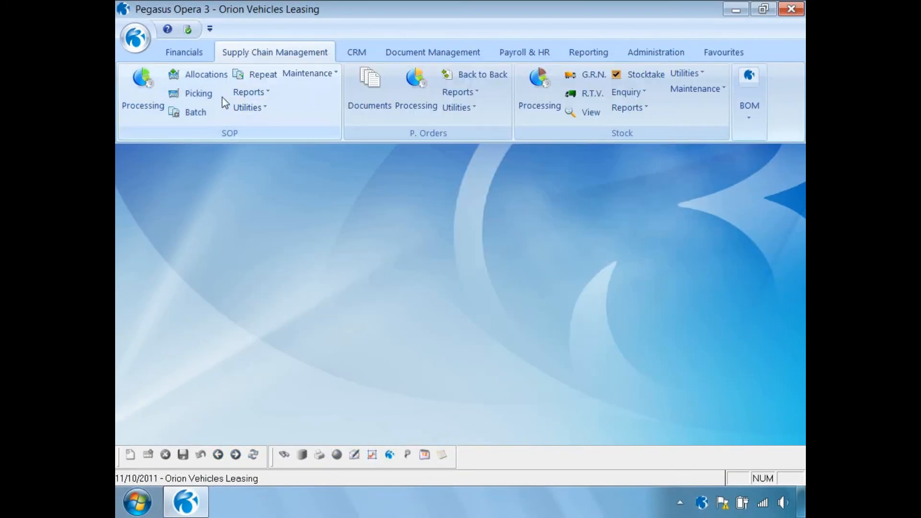
Open the Nominal View and set its range from period 10 of 2011 to period 10 of 2011
left_click(191, 55)
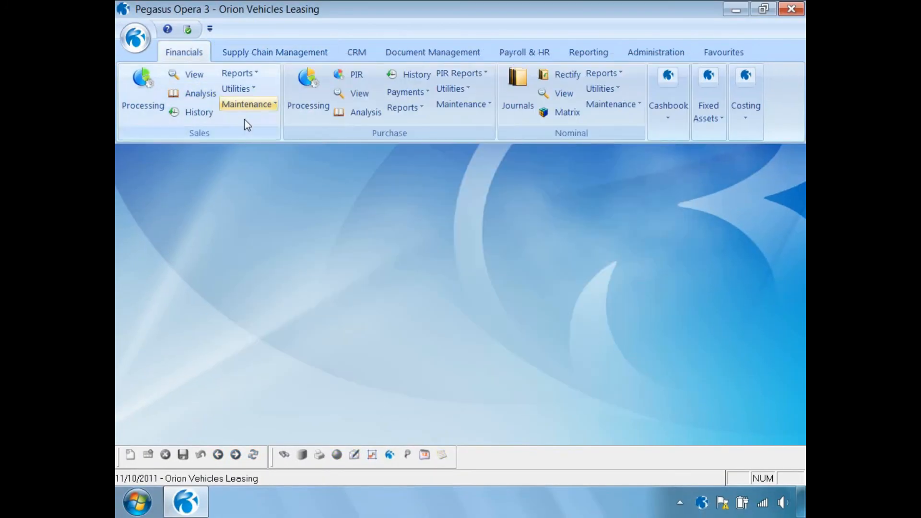
left_click(564, 96)
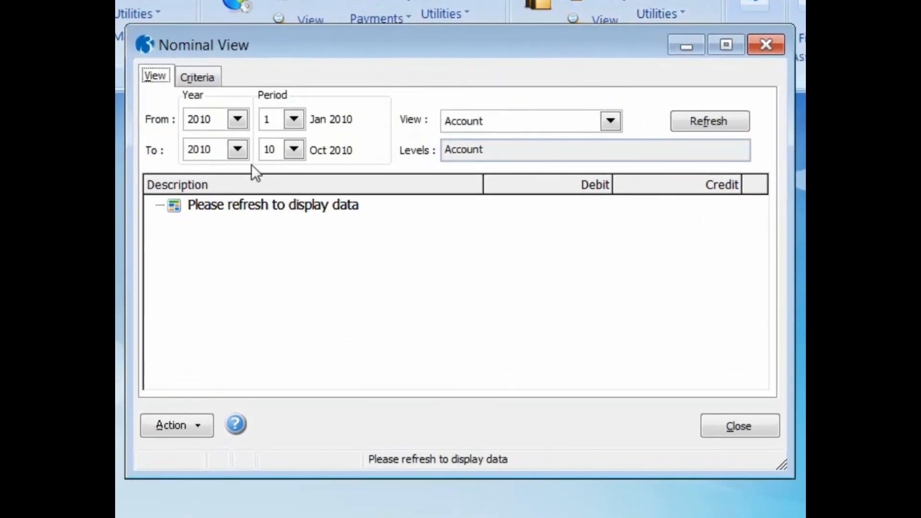
left_click(238, 150)
left_click(225, 212)
left_click(238, 119)
left_click(225, 185)
left_click(294, 119)
left_click_drag(296, 170, 294, 226)
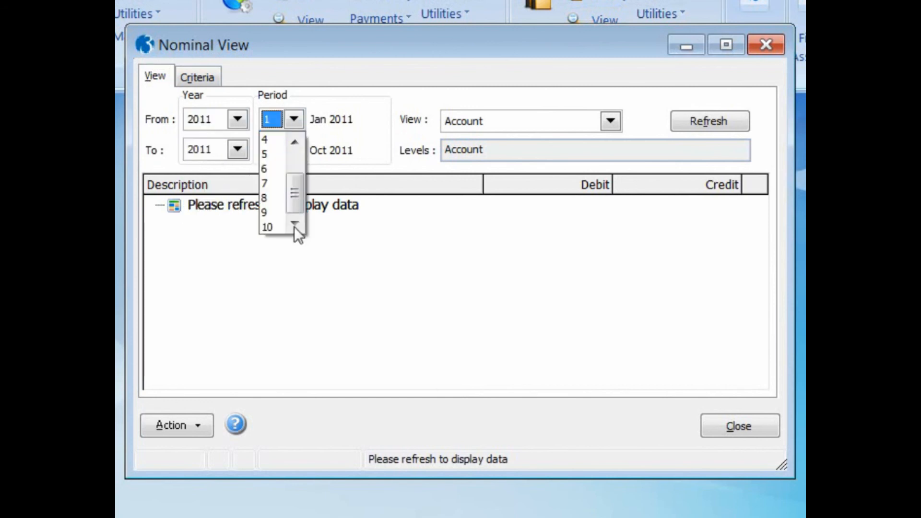
left_click(270, 229)
Switch the Nominal View's grouping to Nominal and refresh the data
left_click(590, 122)
left_click(582, 154)
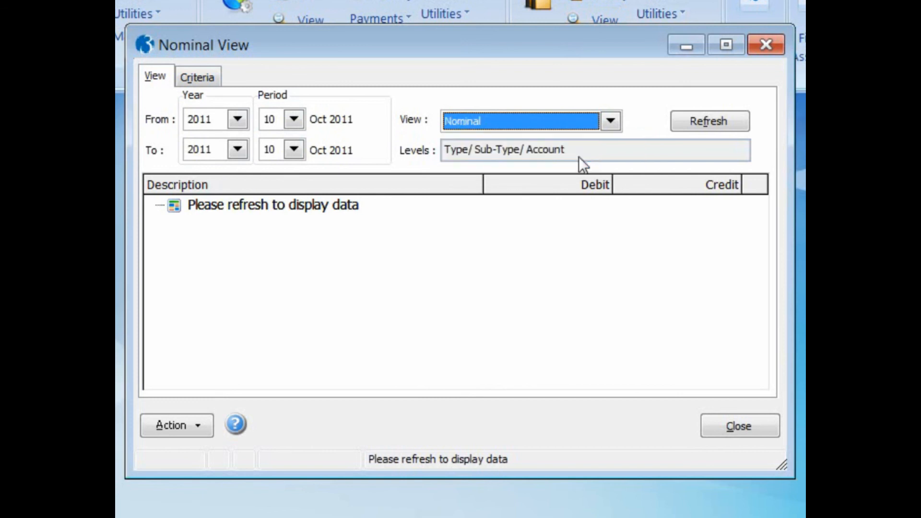
left_click(697, 123)
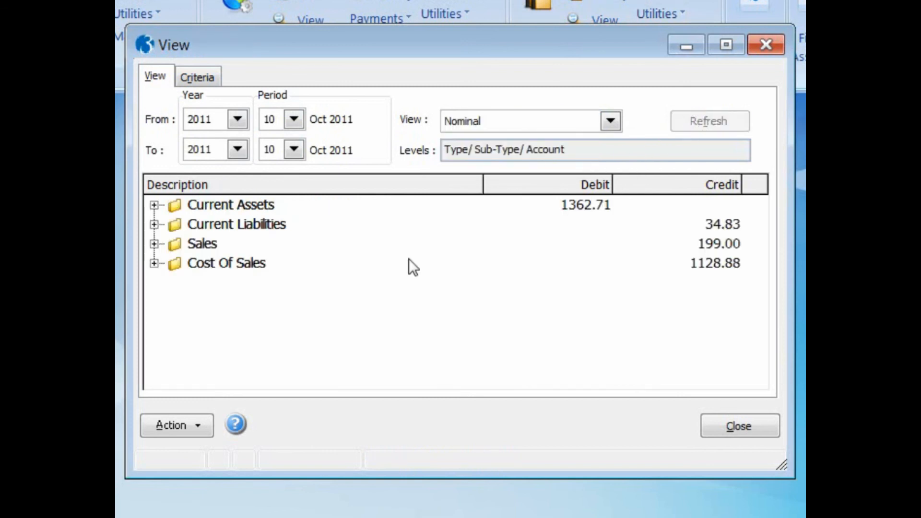
Expand Debtors under Current Assets, examine the Trade Debtors account's transactions, and close the transaction list
left_click(153, 206)
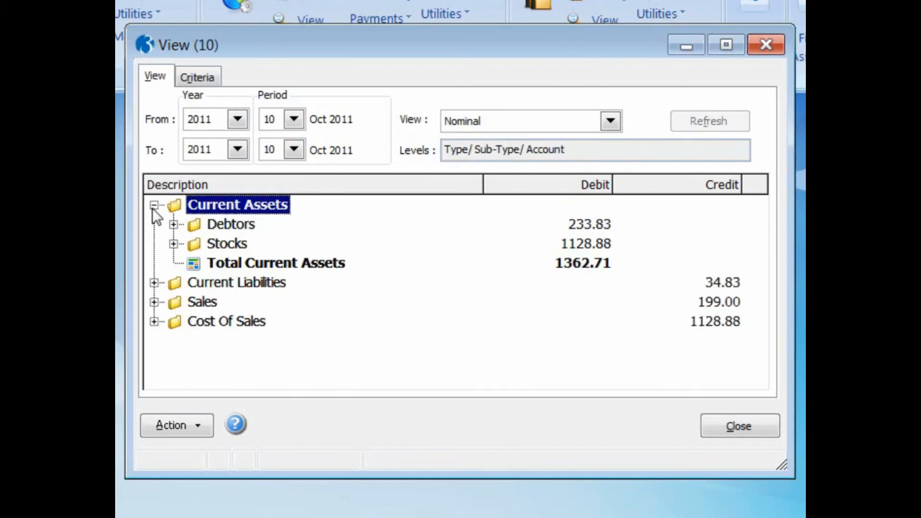
left_click(173, 224)
double_click(214, 243)
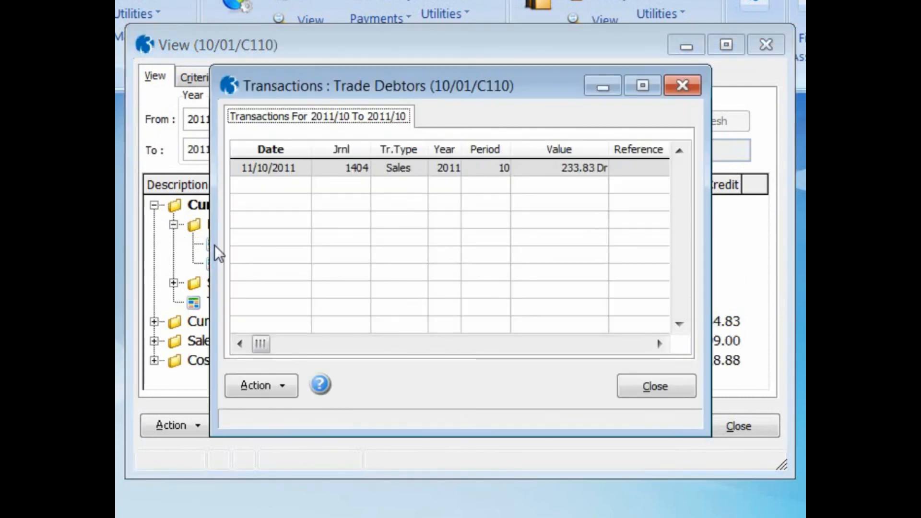
left_click(632, 387)
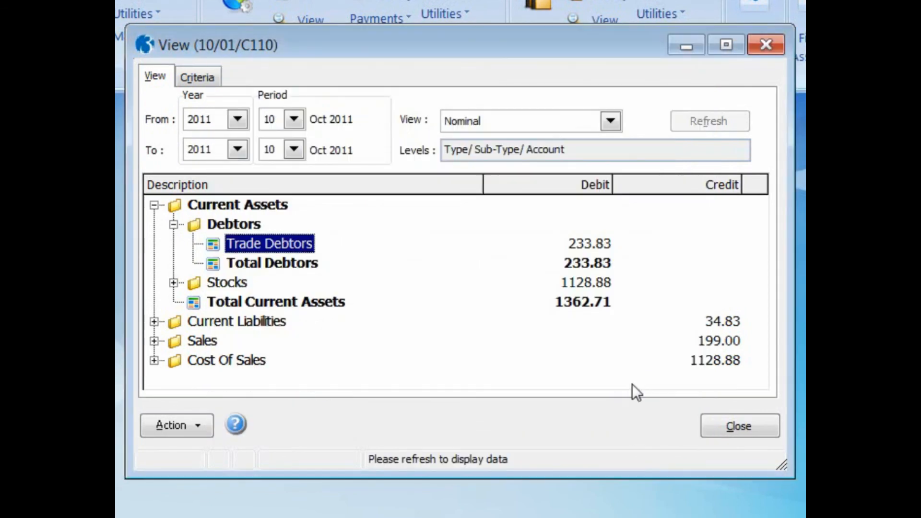
Expand Stocks under Current Assets, examine the Stock account's transactions for goods and landed costs, and close the list
left_click(174, 283)
double_click(212, 302)
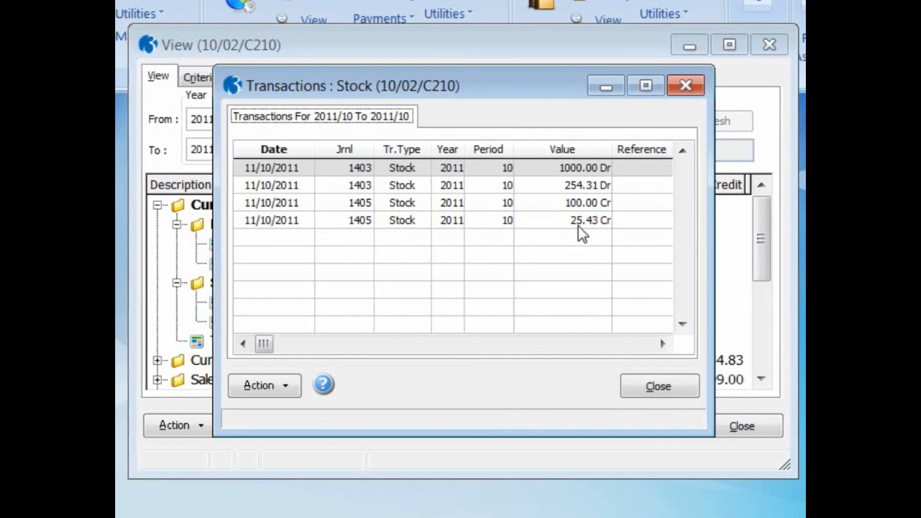
left_click(648, 385)
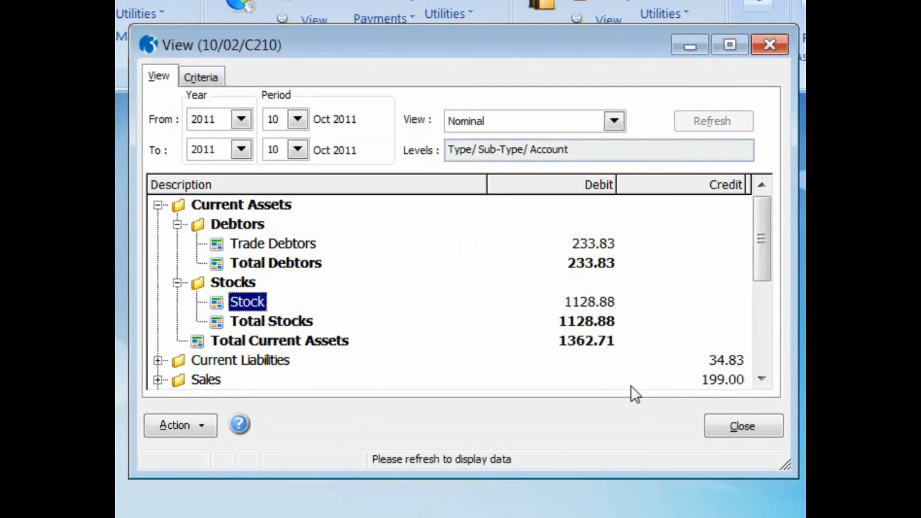